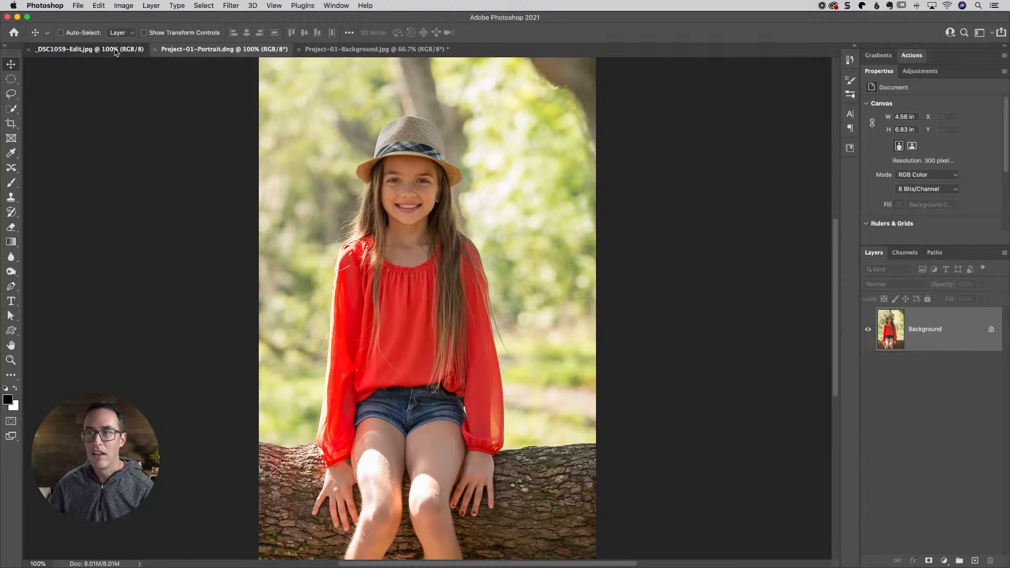
# Try Sky Replacement on _DSC1059-Edit.jpg, previewing two red sunset skies from the Spectacular group
pyautogui.click(115, 50)
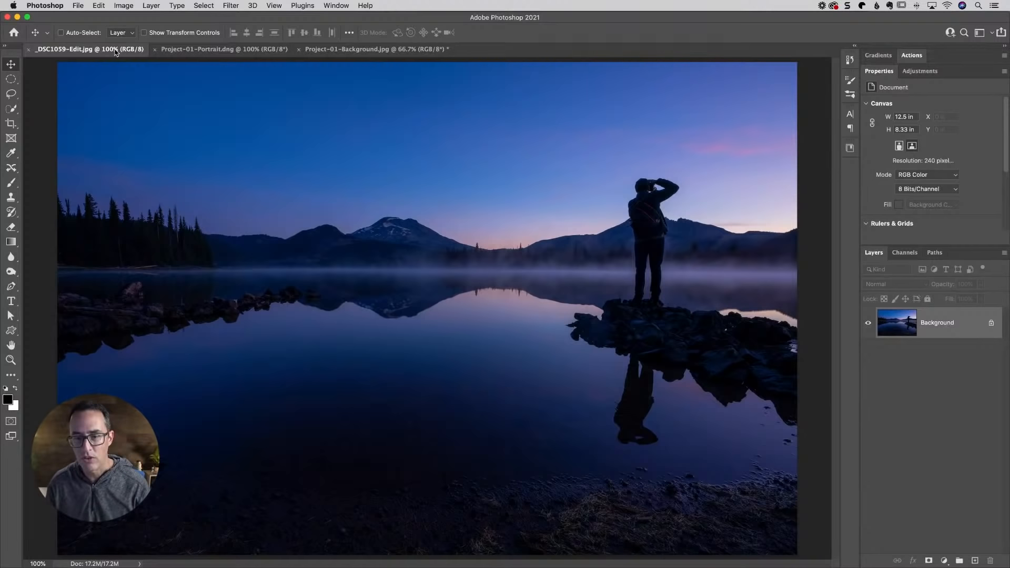
pyautogui.click(99, 6)
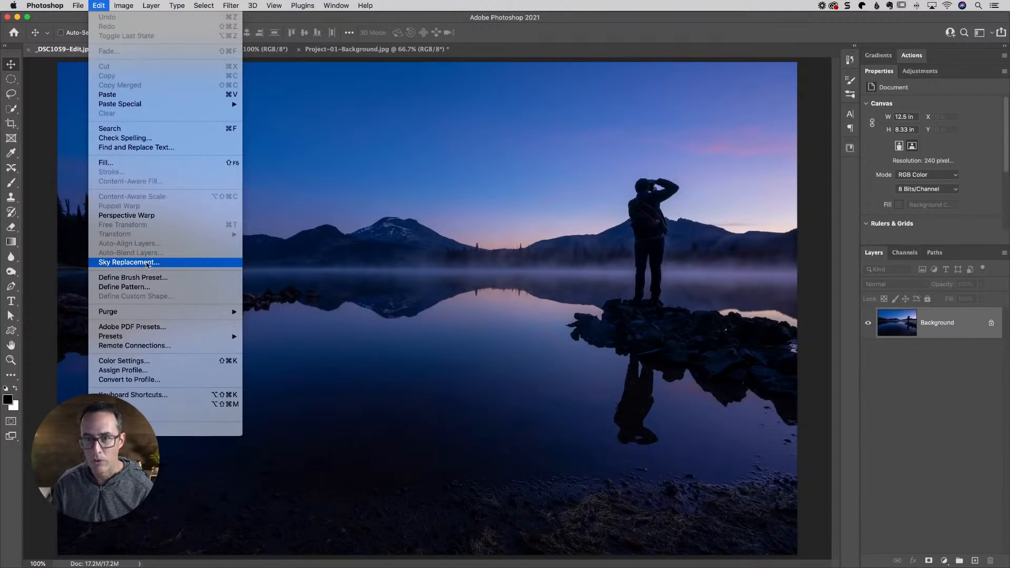
pyautogui.click(148, 265)
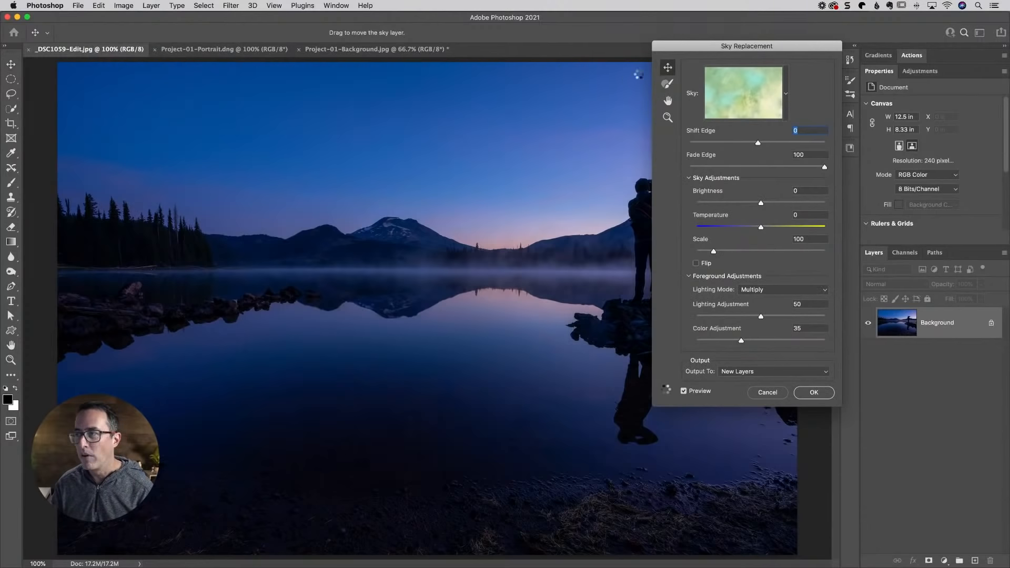
pyautogui.moveTo(724, 46); pyautogui.dragTo(629, 46)
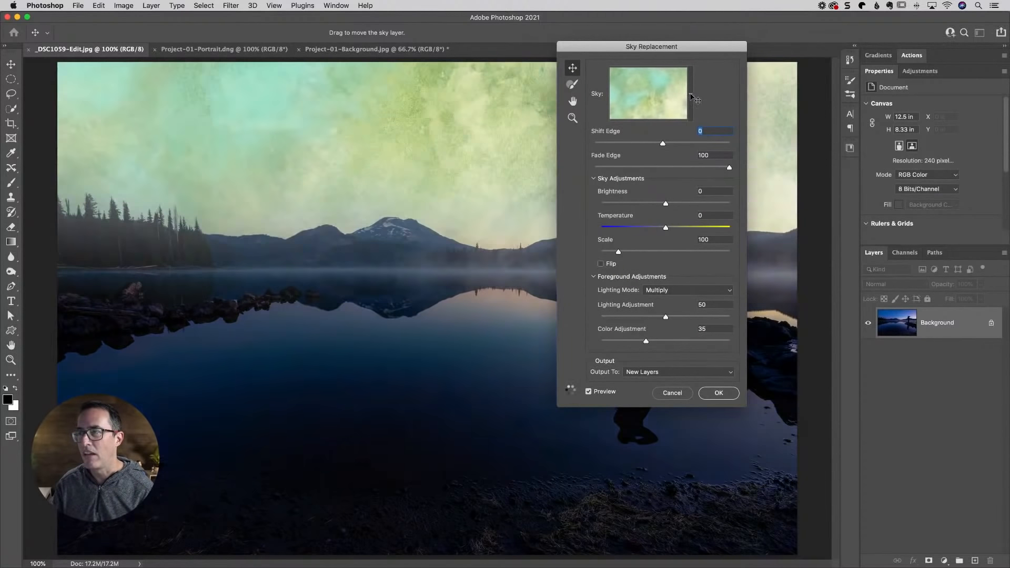
pyautogui.click(690, 95)
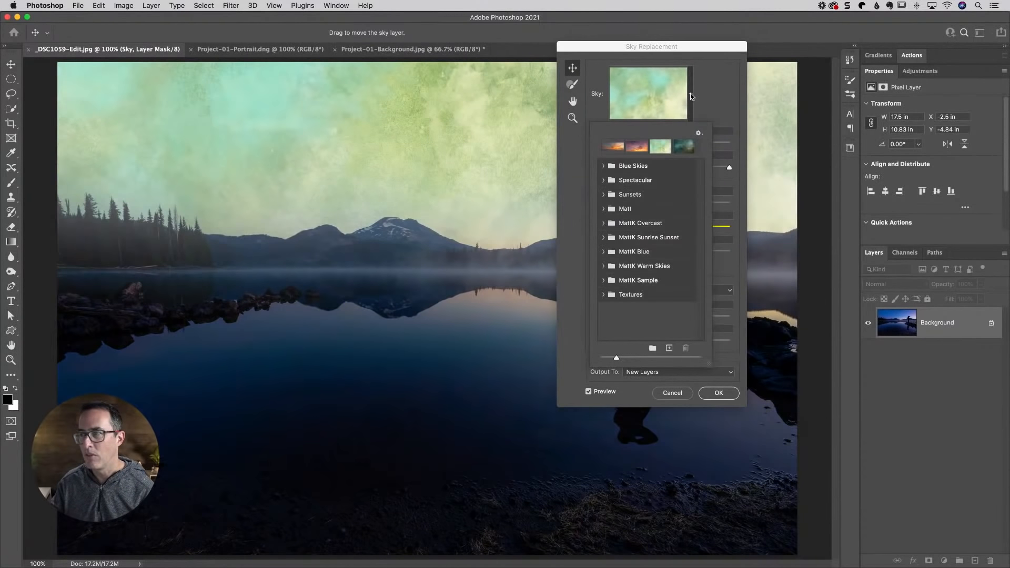
pyautogui.click(603, 180)
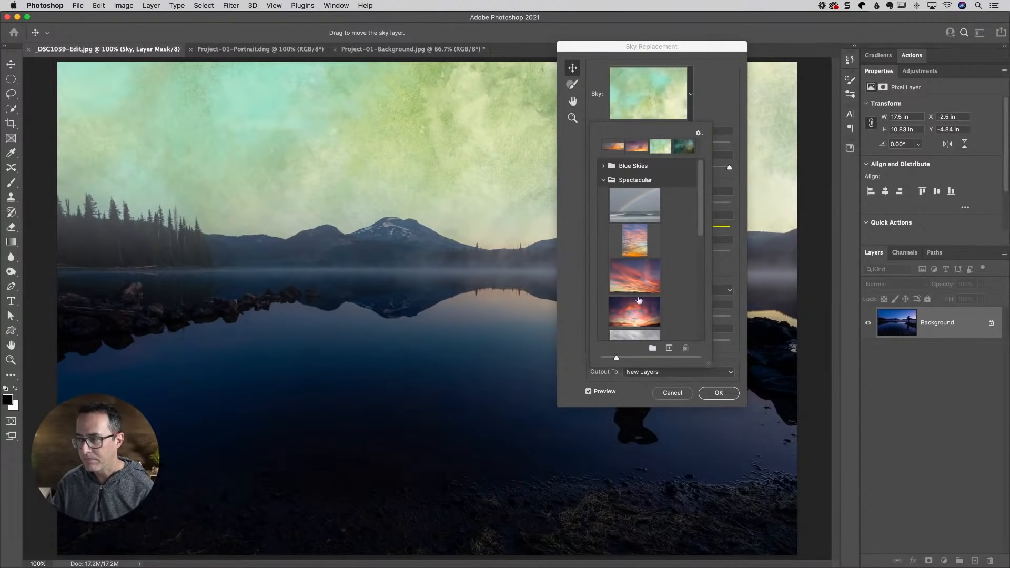
pyautogui.click(636, 318)
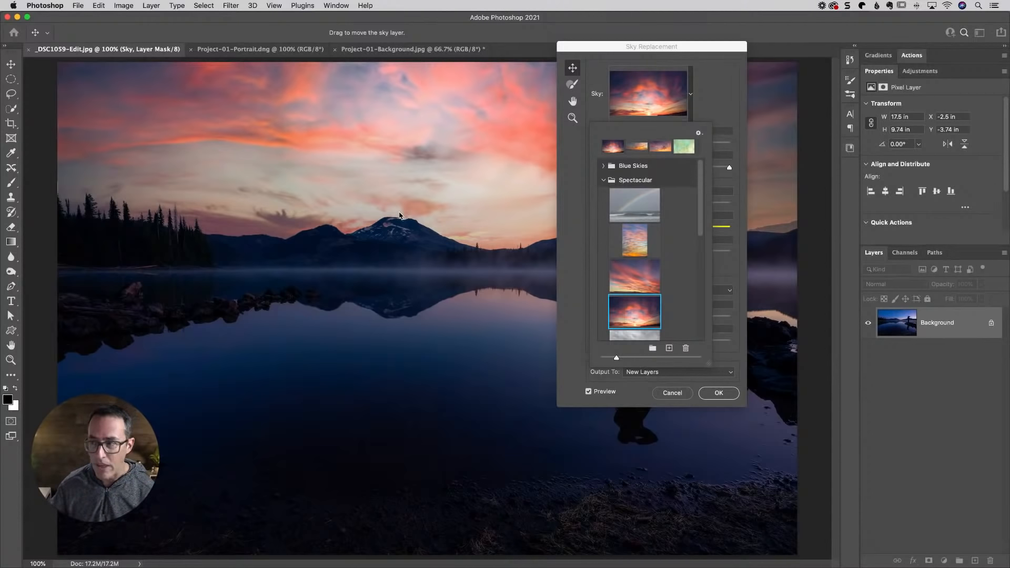
pyautogui.click(636, 276)
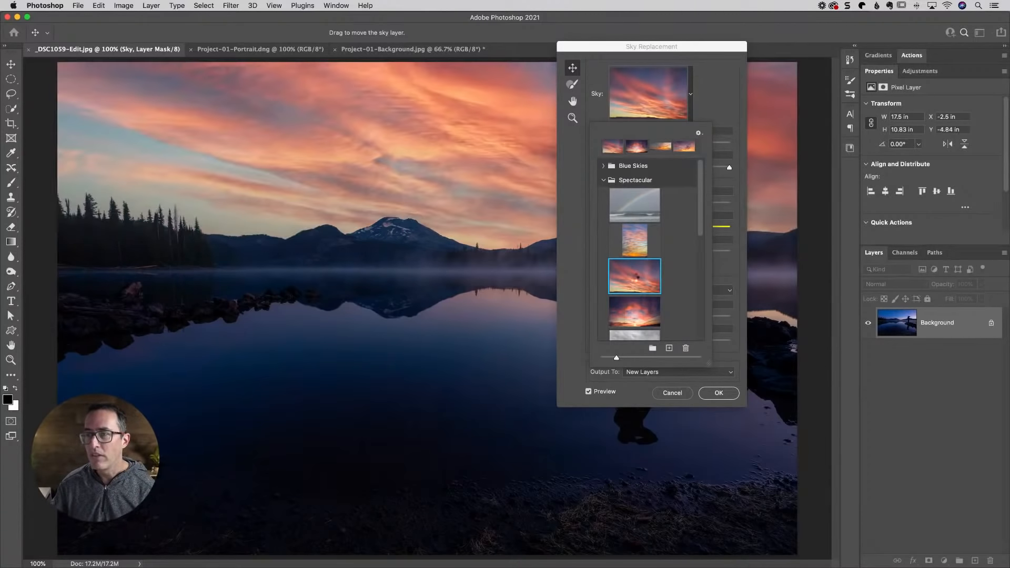
# Check the sky preset options for importing and exporting skies and discard the sky replacement
pyautogui.click(698, 134)
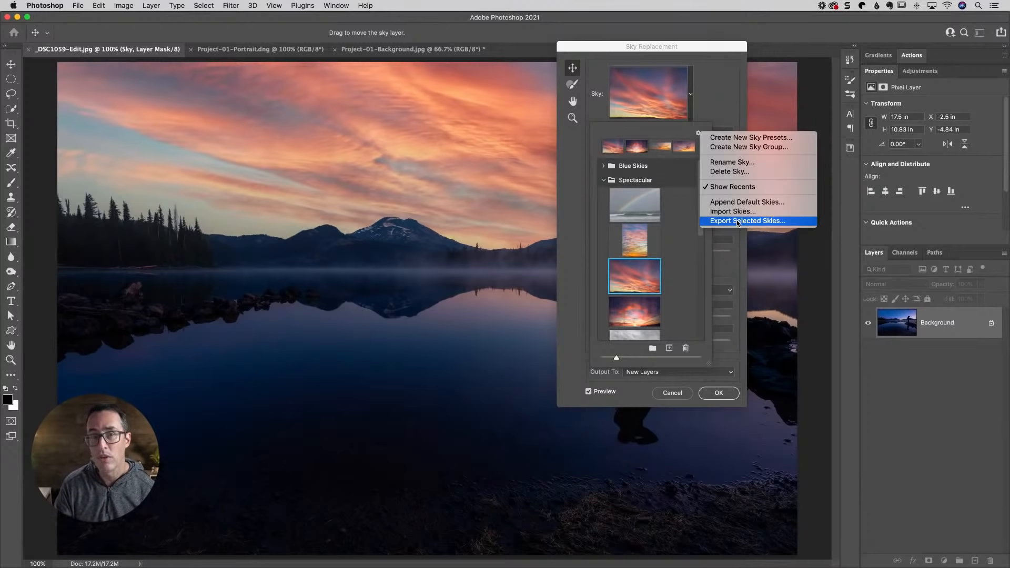
pyautogui.click(737, 221)
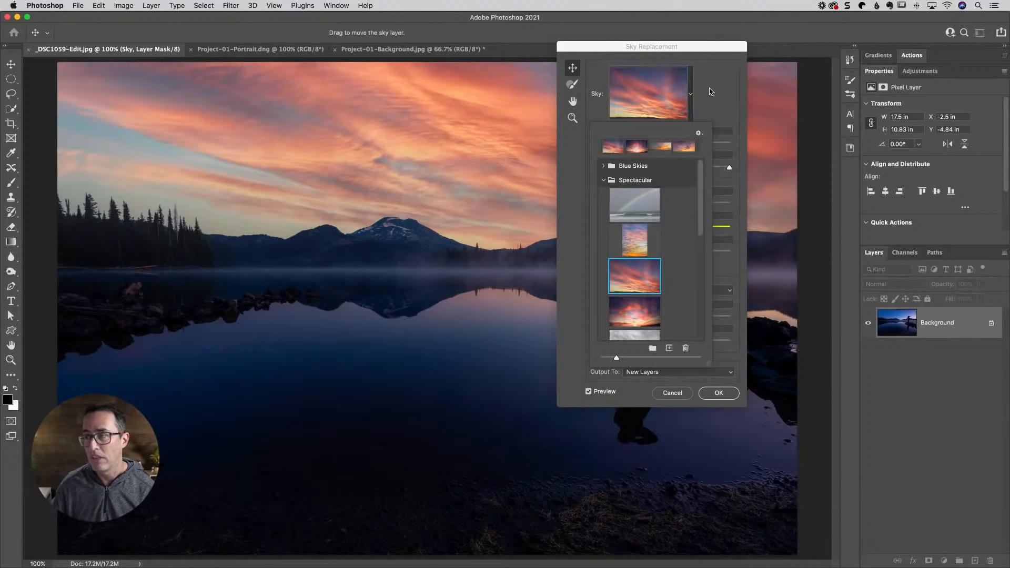
pyautogui.click(722, 84)
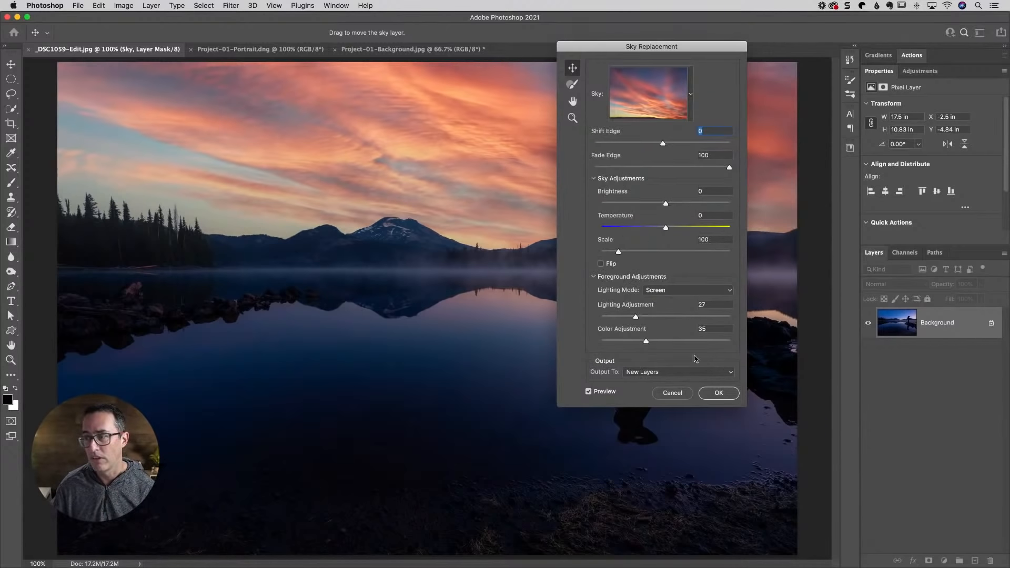
pyautogui.click(671, 393)
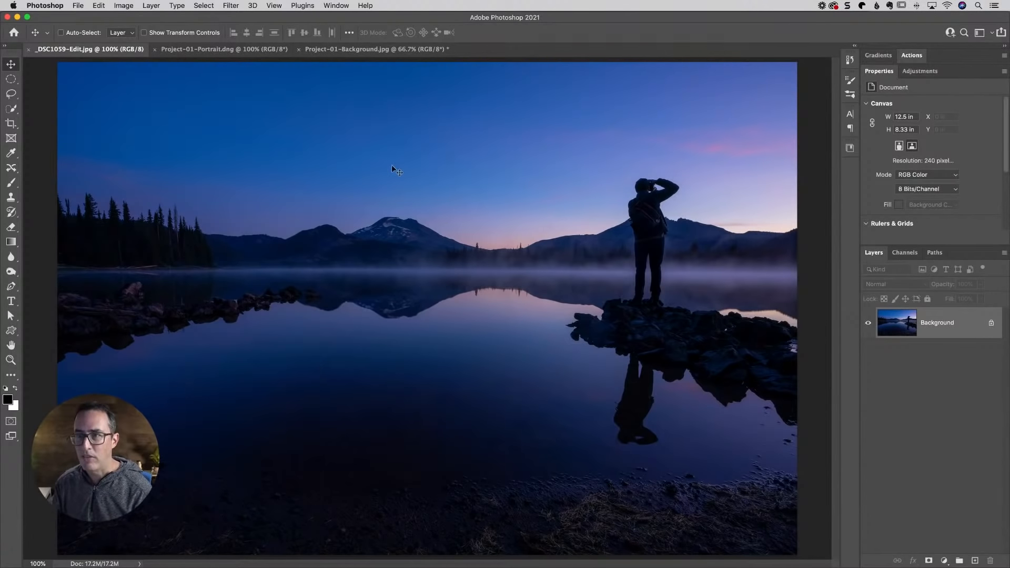
# Copy the entire Project-01-Portrait.dng image and paste it as a new layer into Project-01-Background.jpg
pyautogui.click(219, 50)
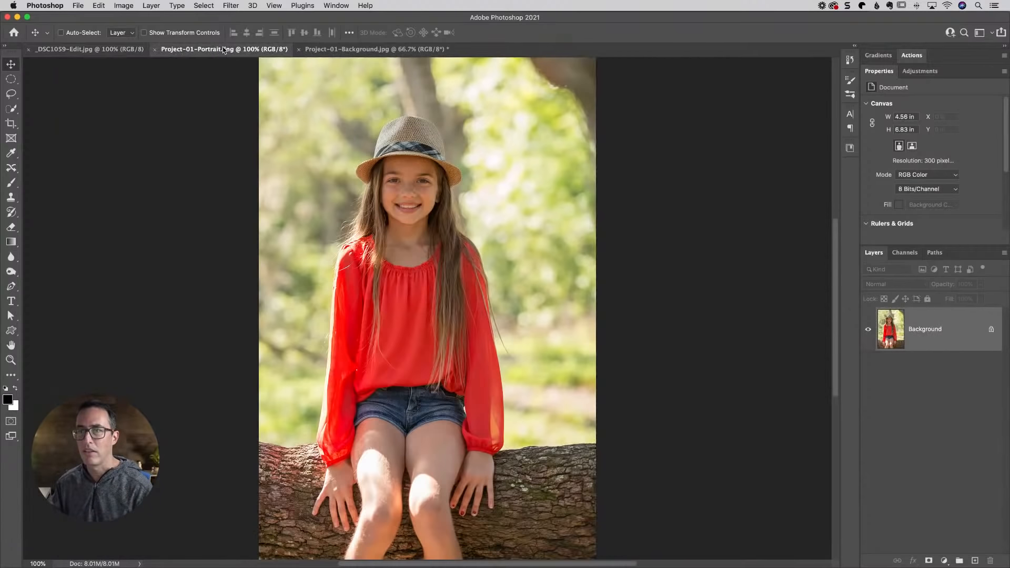
pyautogui.click(204, 5)
pyautogui.click(207, 18)
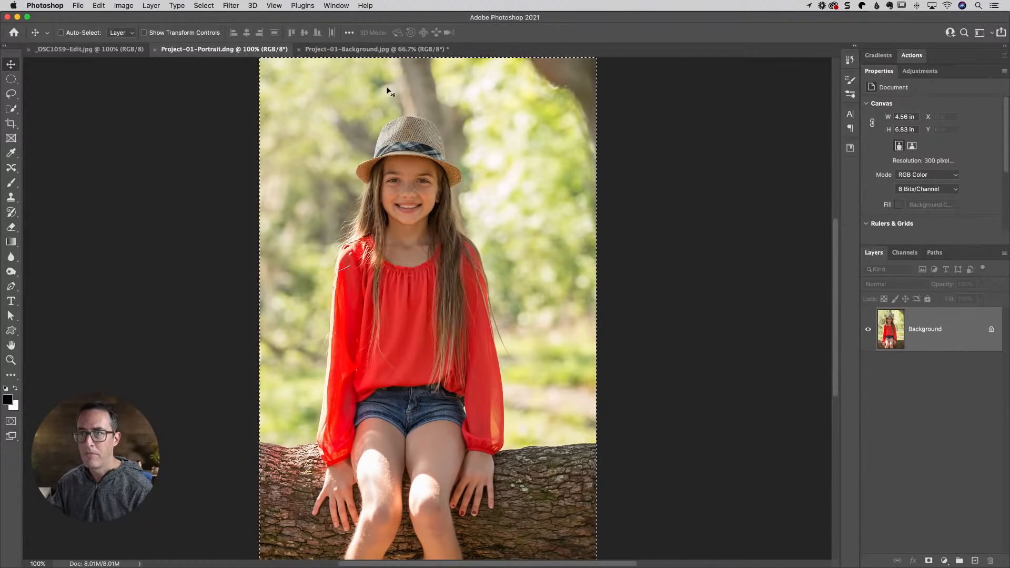
pyautogui.click(350, 51)
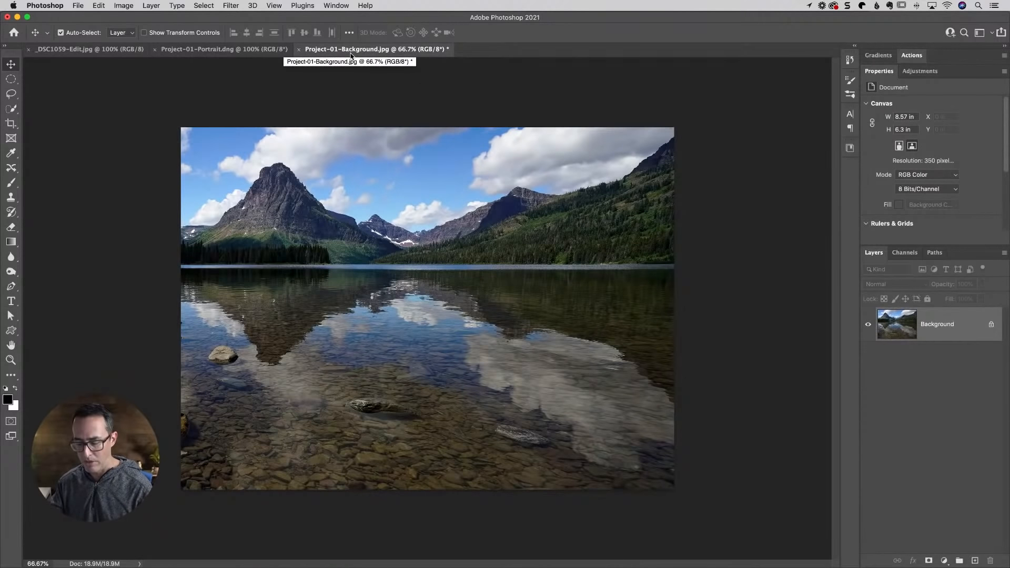
pyautogui.press('super+v')
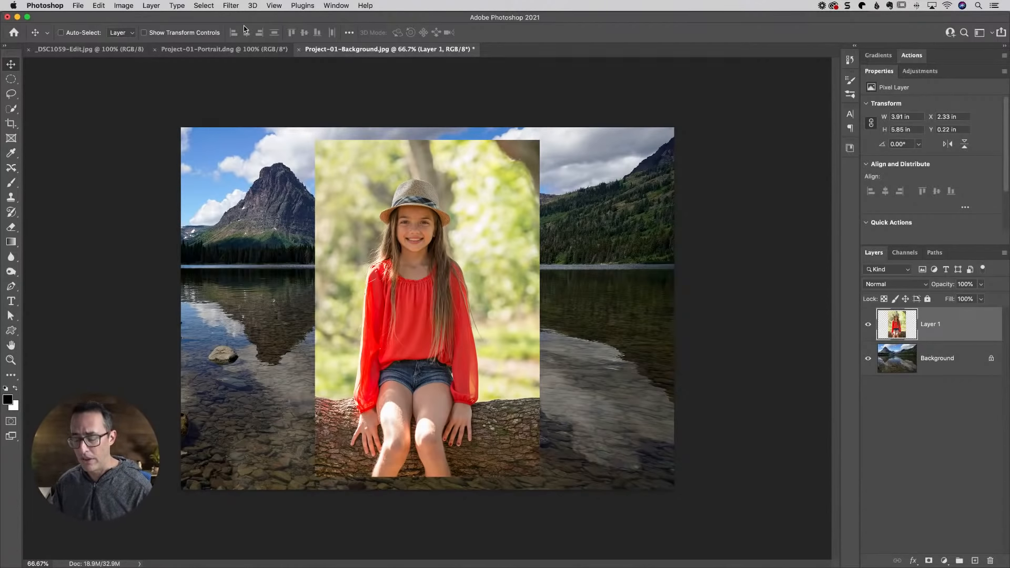
# Scale the pasted portrait layer to about 111% with Free Transform so it covers the full height of the background
pyautogui.click(98, 6)
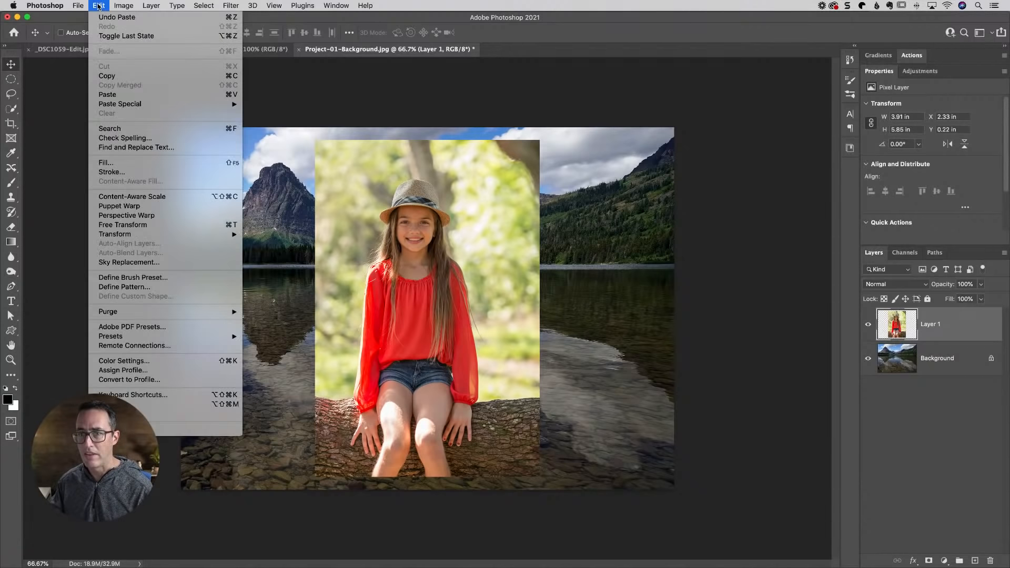
pyautogui.moveTo(142, 313)
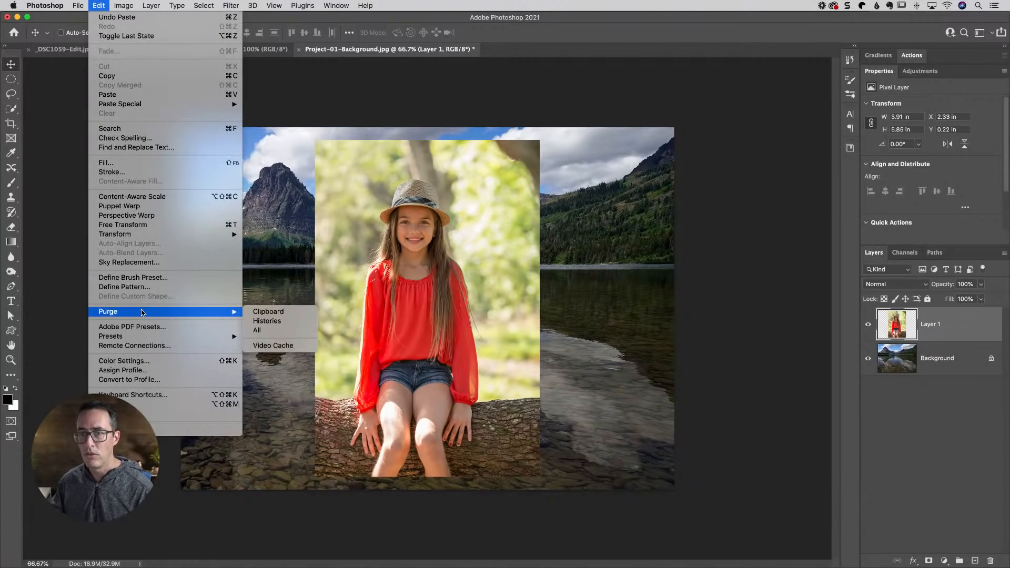
pyautogui.click(147, 226)
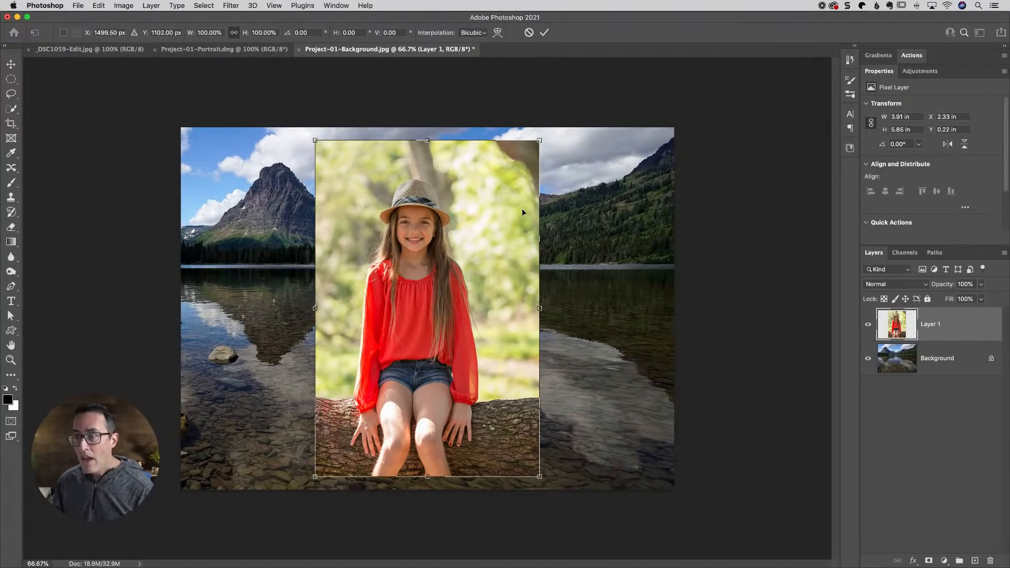
pyautogui.moveTo(539, 141); pyautogui.dragTo(552, 122)
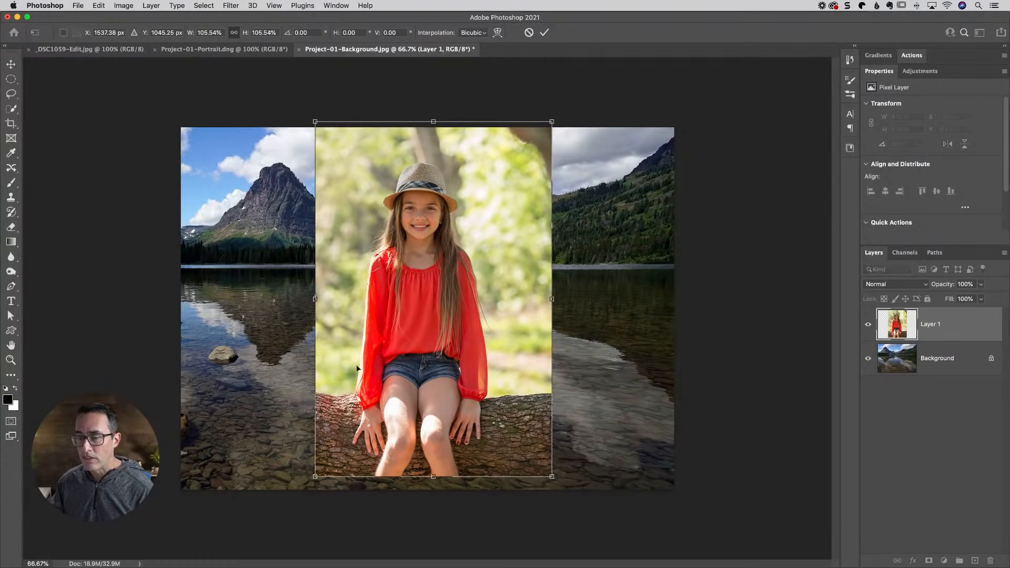
pyautogui.moveTo(551, 477); pyautogui.dragTo(559, 495)
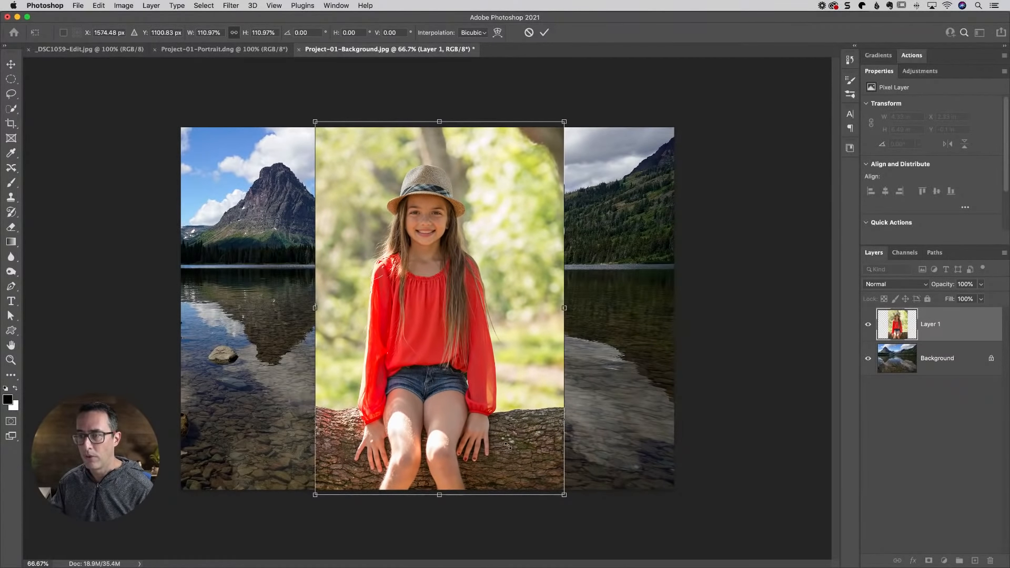
pyautogui.click(544, 33)
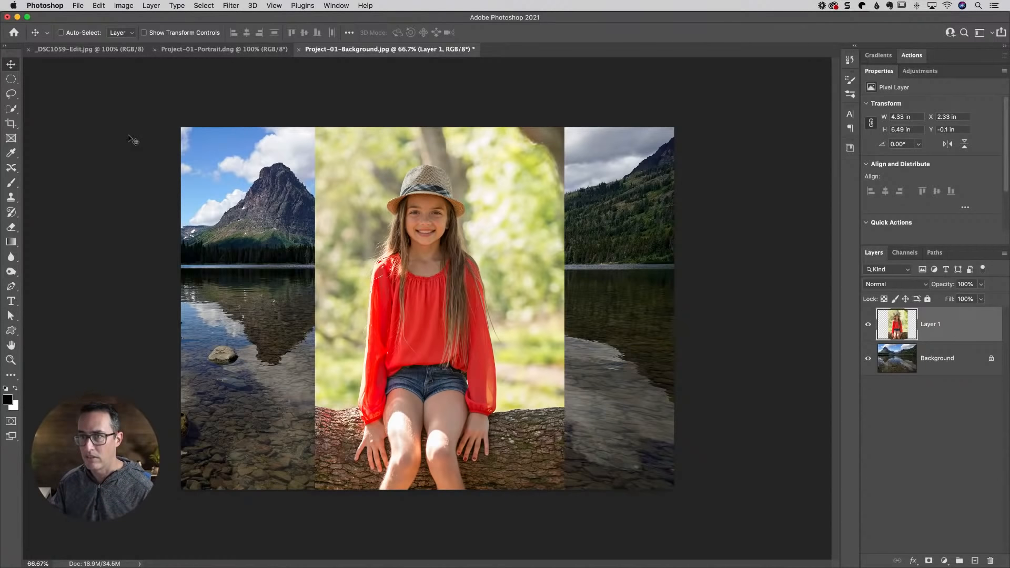
# Select the girl with Select Subject and add the log to the selection with the Quick Selection tool
pyautogui.click(204, 6)
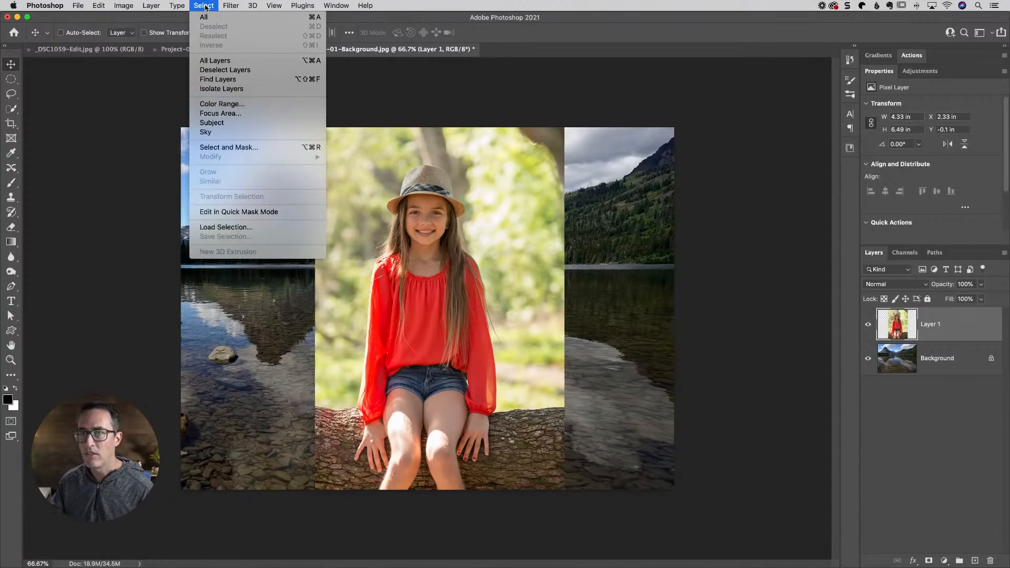
pyautogui.click(238, 124)
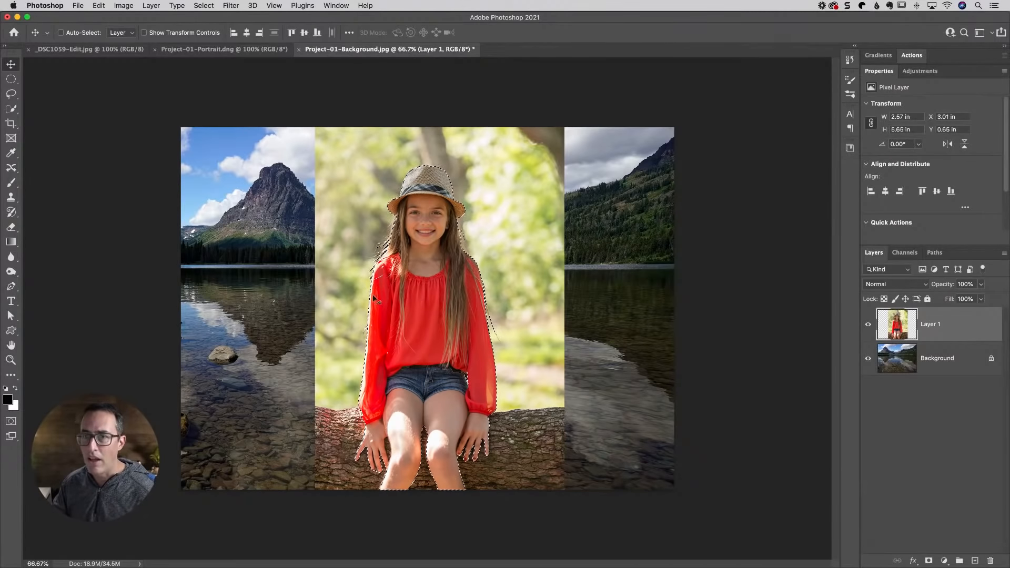
pyautogui.click(11, 108)
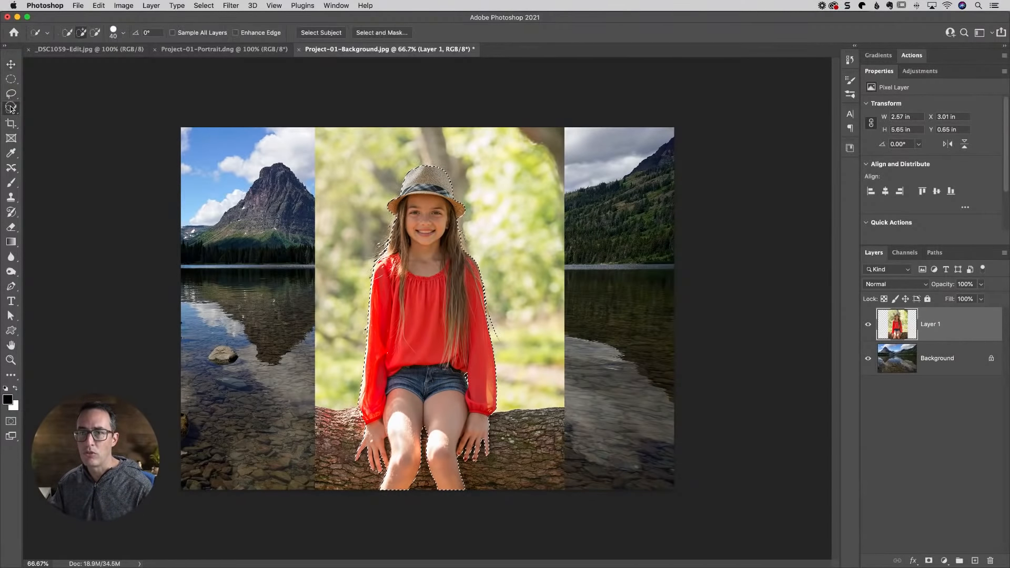
pyautogui.rightClick(10, 108)
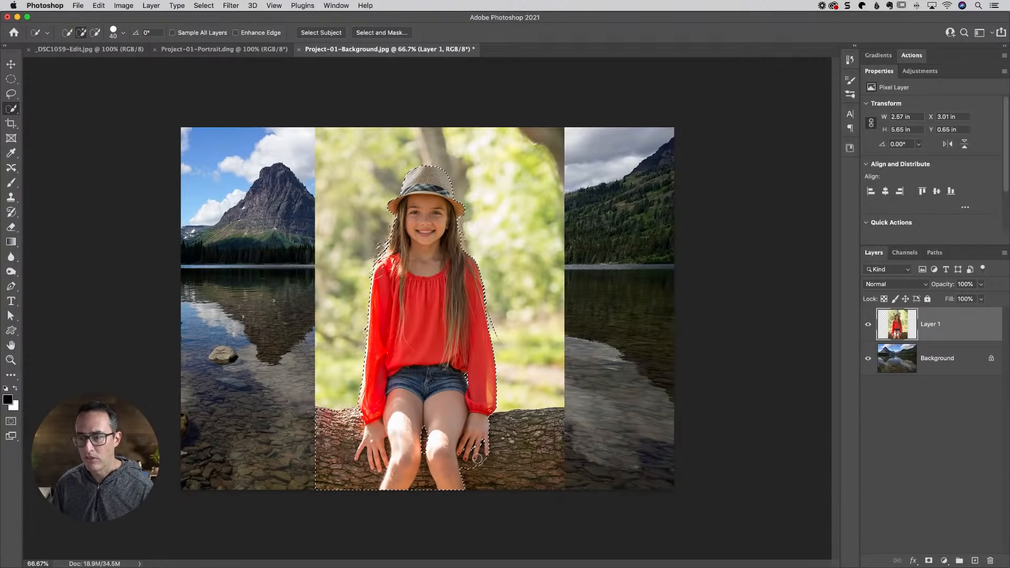
pyautogui.click(368, 435)
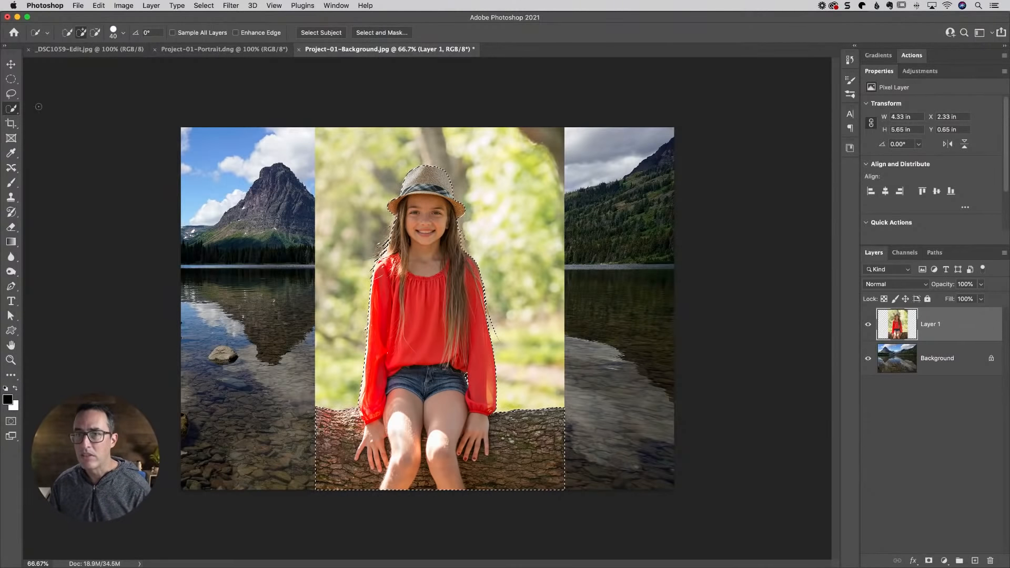
pyautogui.click(11, 94)
pyautogui.click(11, 77)
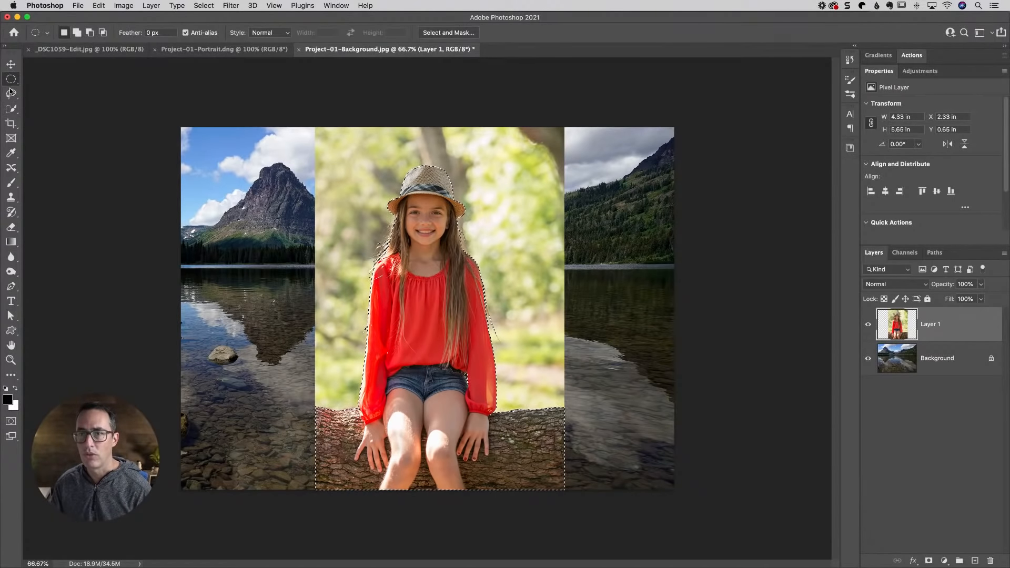
pyautogui.click(12, 109)
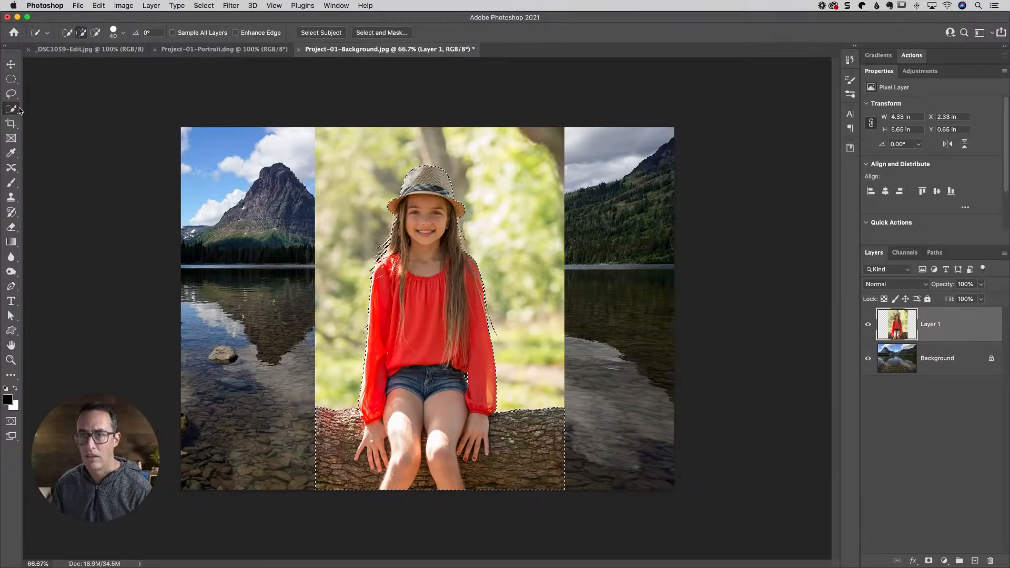
pyautogui.click(10, 110)
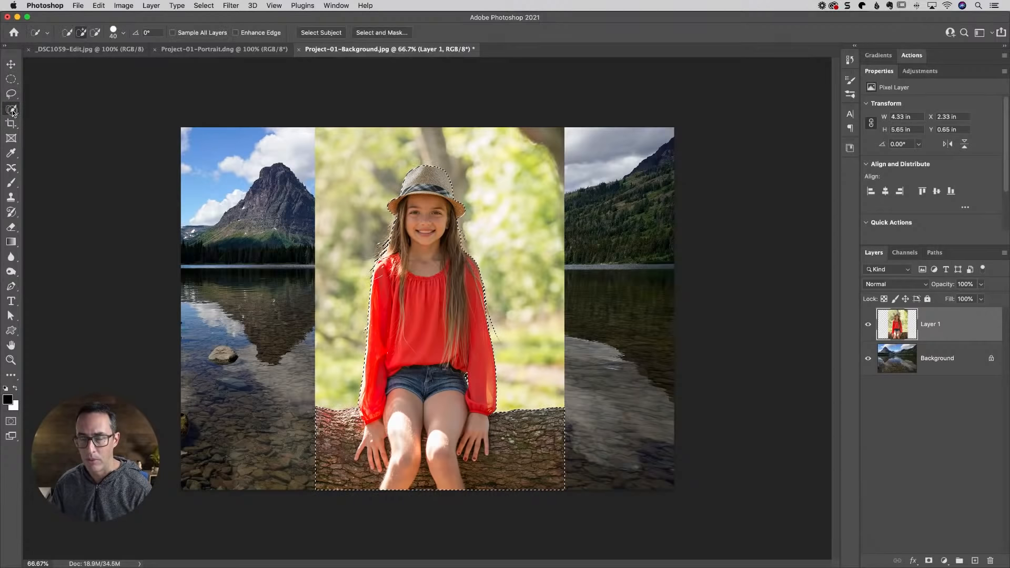
pyautogui.click(61, 108)
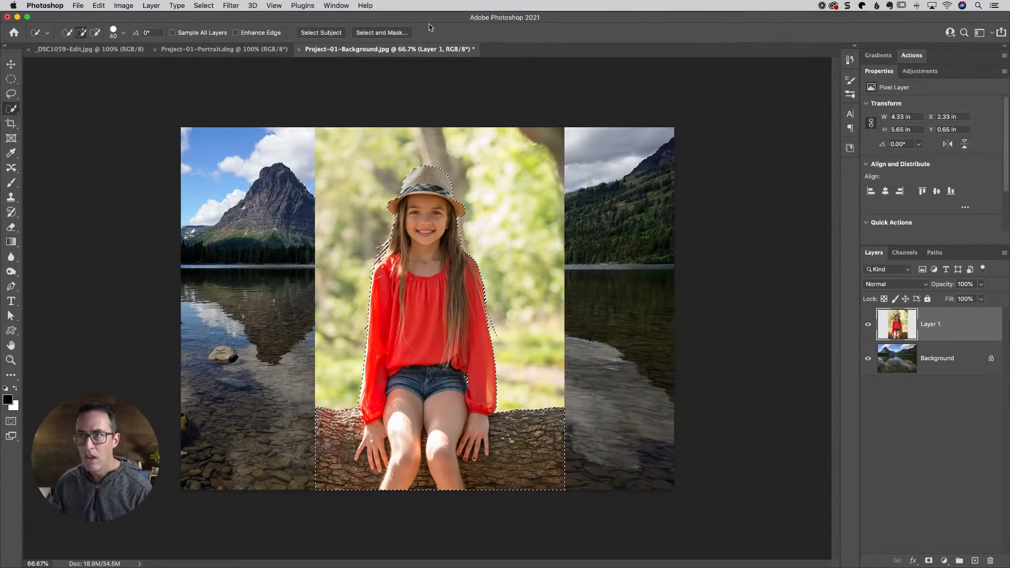
# Open the girl and log selection in Select and Mask and check the available view modes, keeping On Layers
pyautogui.click(204, 6)
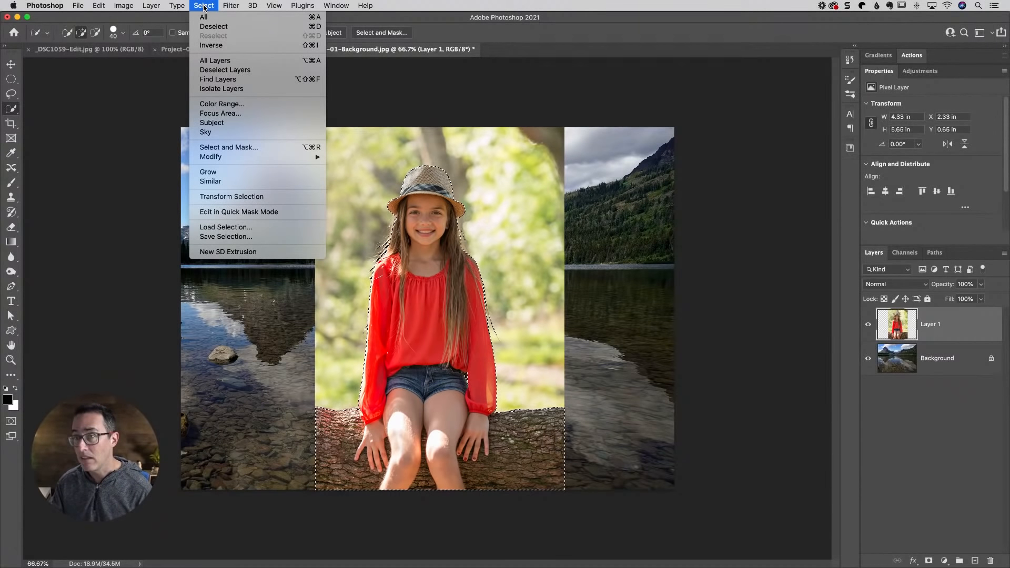
pyautogui.click(258, 150)
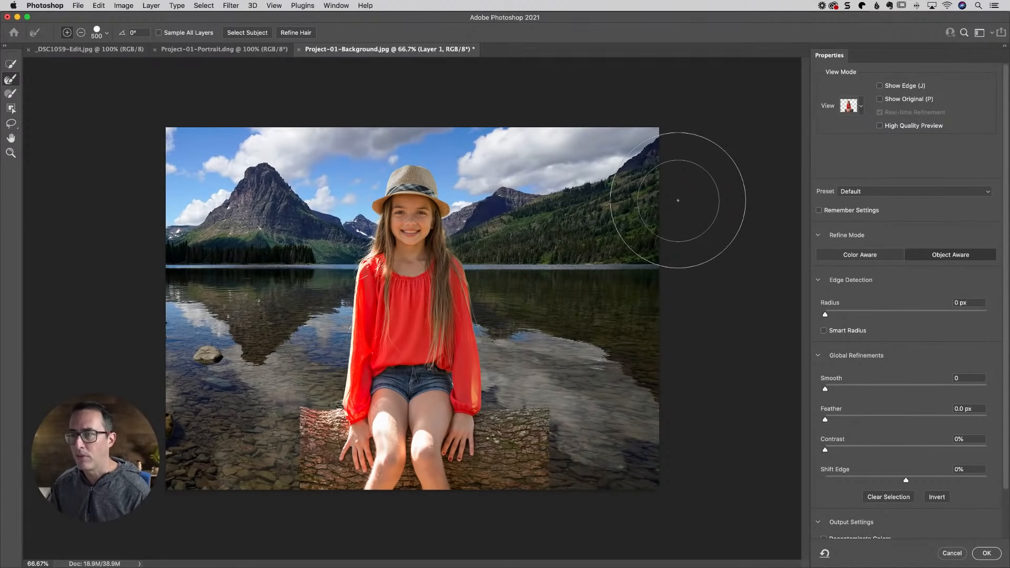
pyautogui.click(860, 105)
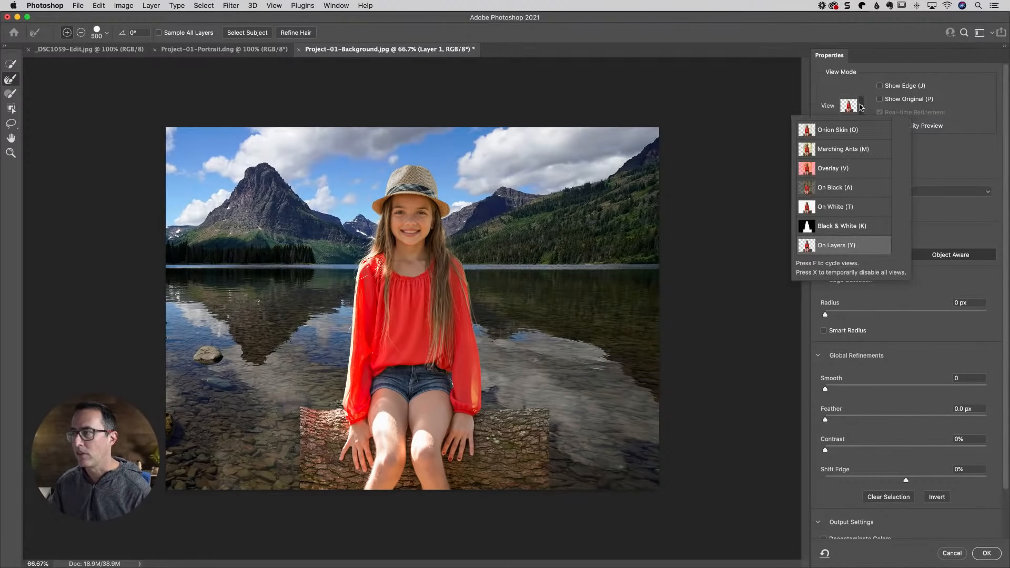
pyautogui.click(865, 90)
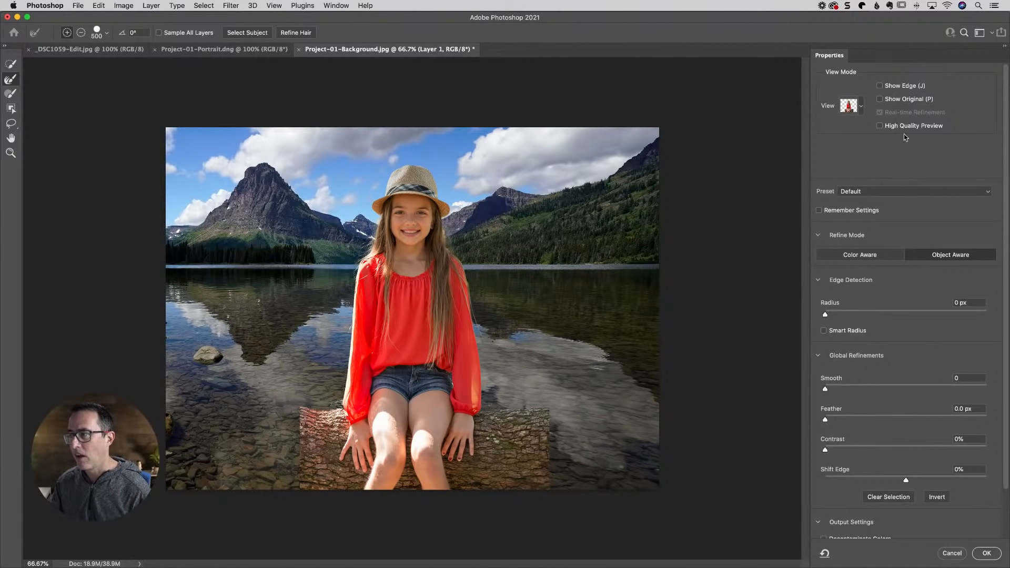
# Preview the cutout in the On Black view mode and return the view to On Layers
pyautogui.click(860, 105)
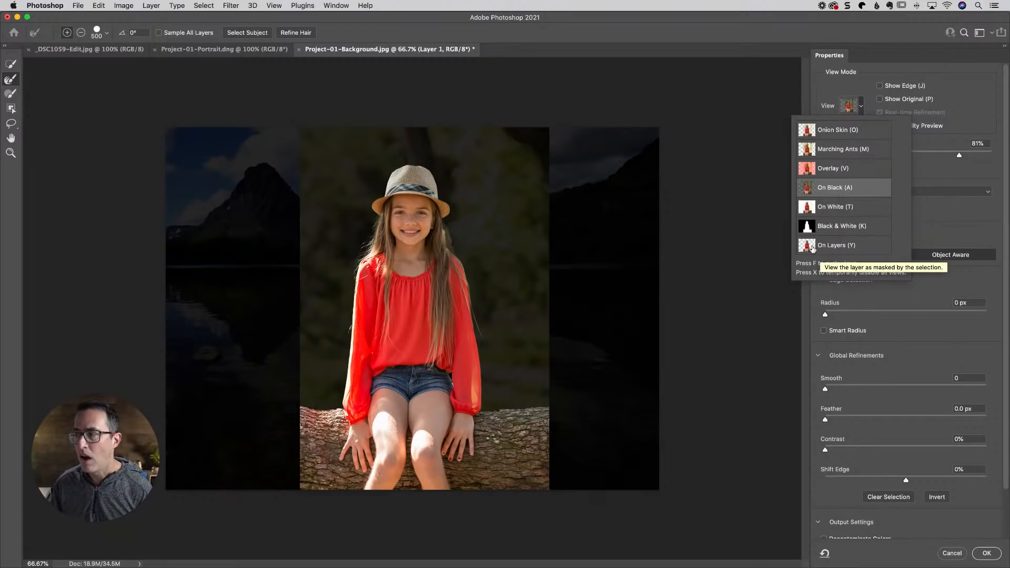
pyautogui.click(825, 247)
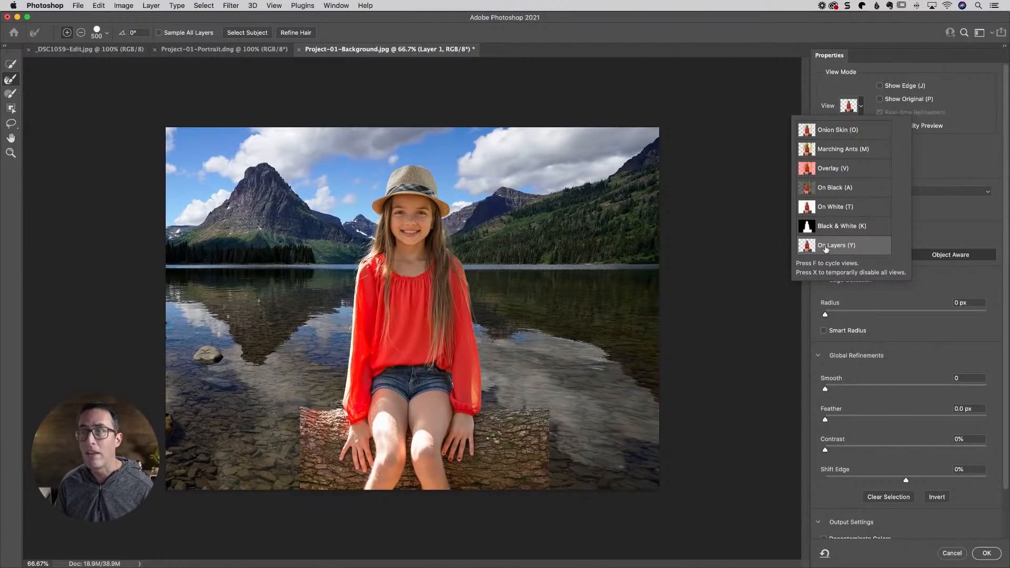
pyautogui.click(866, 52)
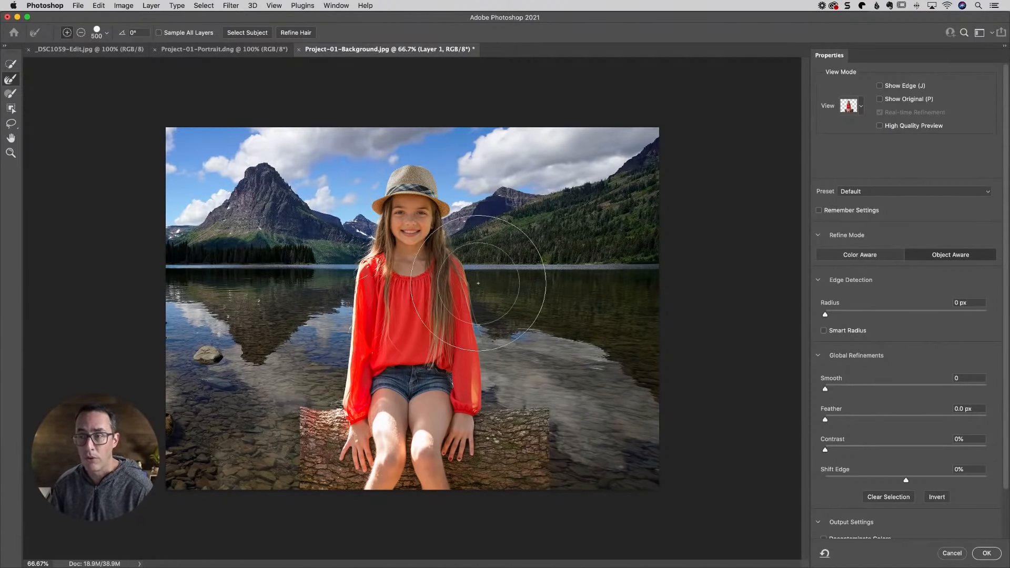
# Refine the girl's hair edges with the Refine Edge Brush reduced to size 100, and apply Refine Hair to the selection
pyautogui.press('[')
pyautogui.press('[')
pyautogui.press('[')
pyautogui.press('[')
pyautogui.press('[')
pyautogui.press('[')
pyautogui.press('[')
pyautogui.press('[')
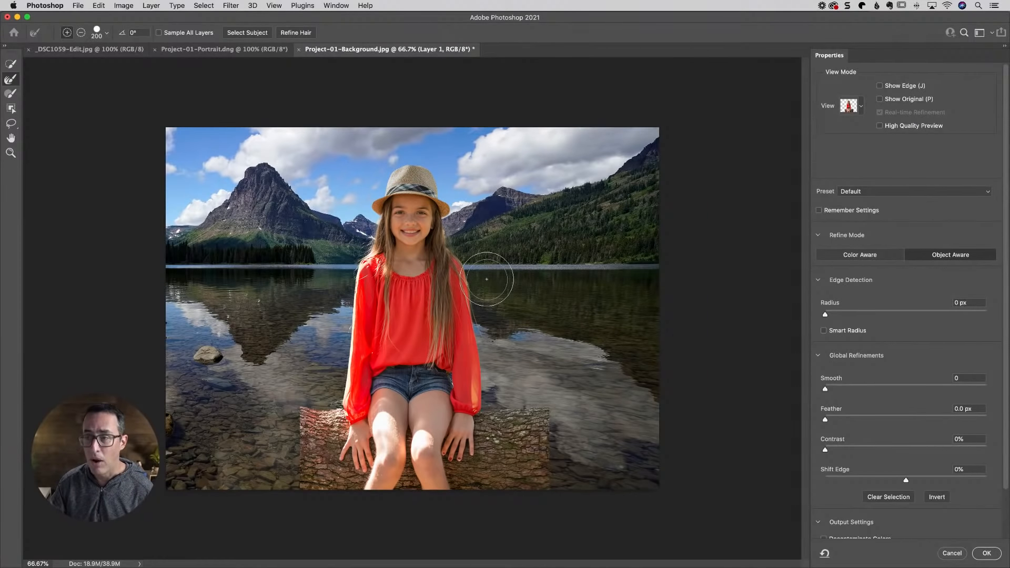
pyautogui.press('[')
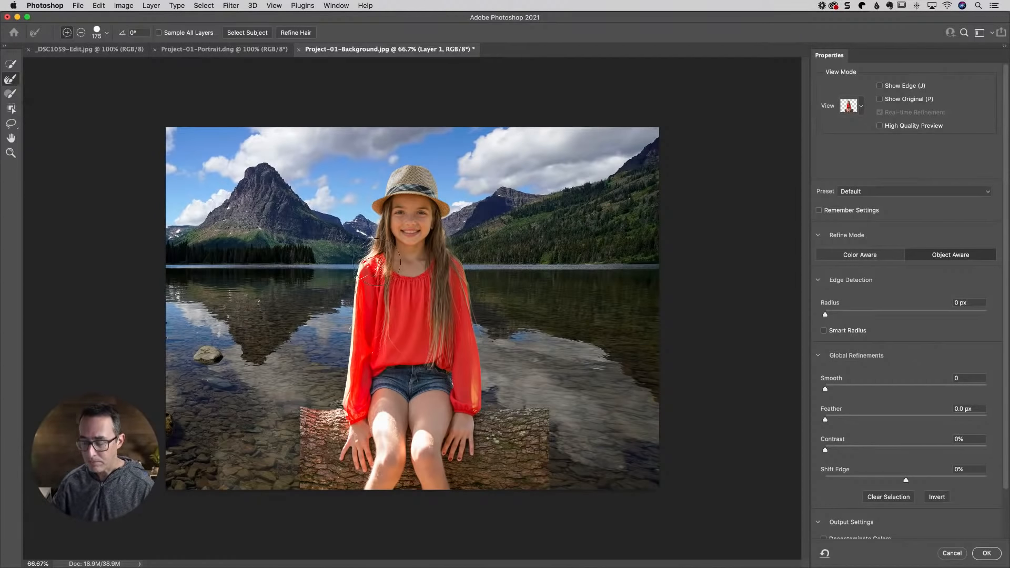
pyautogui.press('super+plus')
pyautogui.press('super+plus')
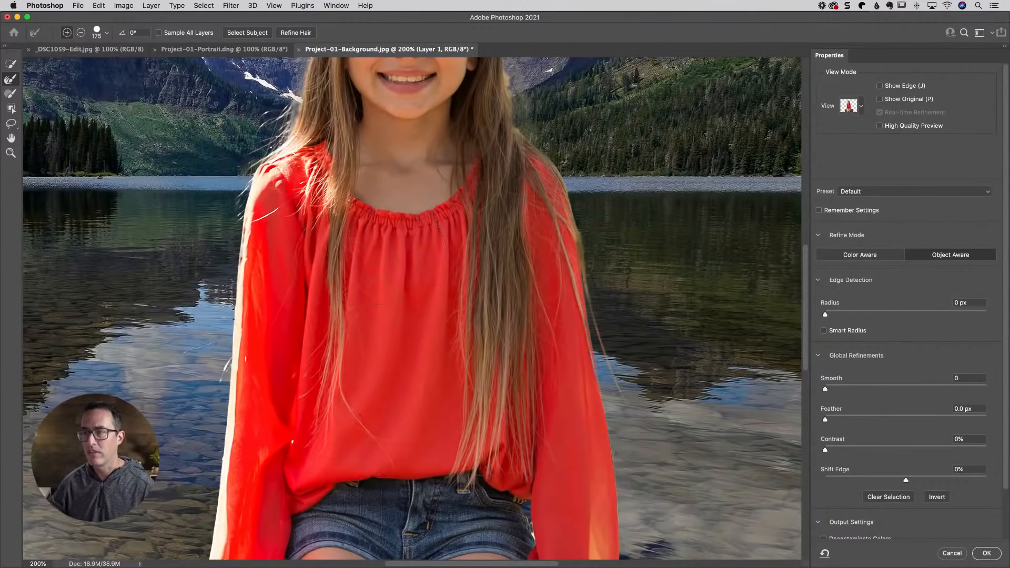
pyautogui.moveTo(606, 259); pyautogui.dragTo(518, 417)
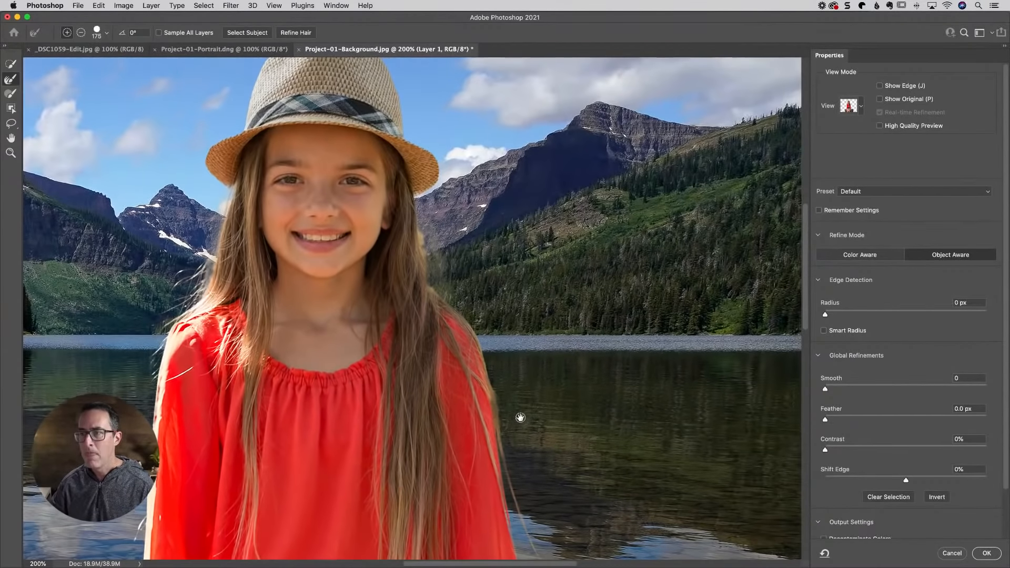
pyautogui.press('[')
pyautogui.press('[')
pyautogui.press('[')
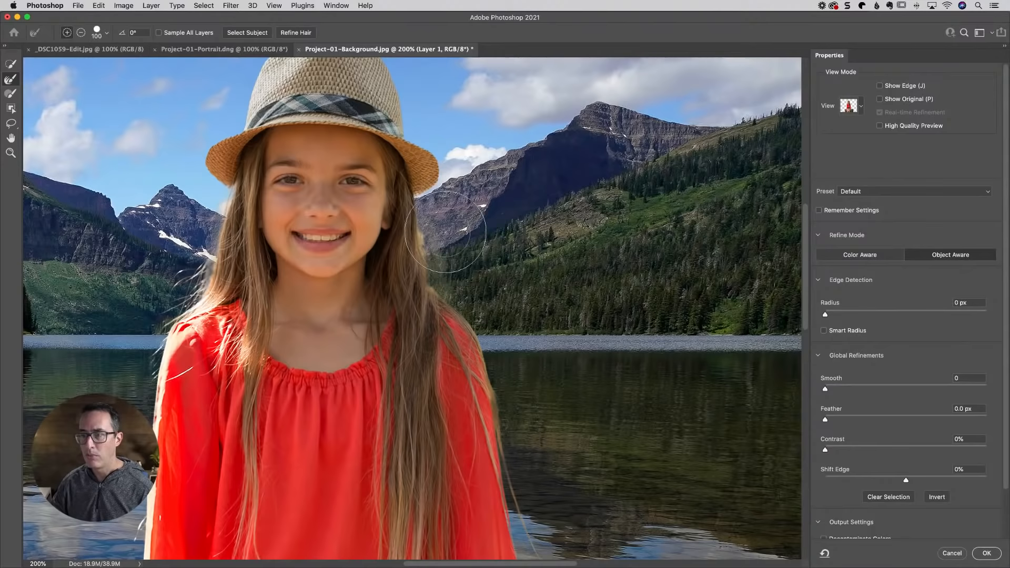
pyautogui.moveTo(240, 249)
pyautogui.mouseDown()
pyautogui.moveTo(174, 295)
pyautogui.moveTo(173, 221)
pyautogui.moveTo(205, 184)
pyautogui.moveTo(195, 171)
pyautogui.moveTo(140, 284)
pyautogui.moveTo(155, 315)
pyautogui.mouseUp()
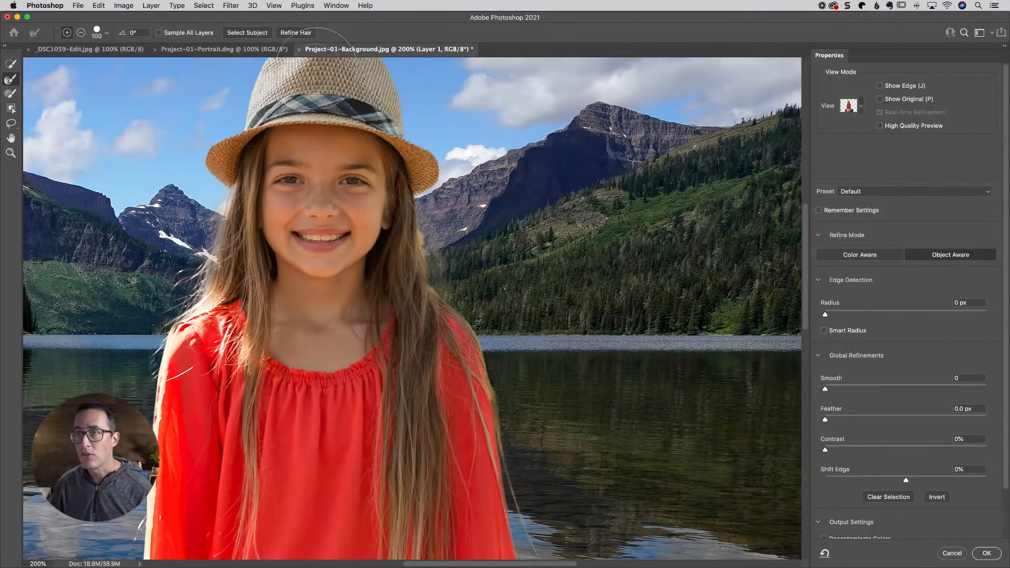
pyautogui.click(296, 33)
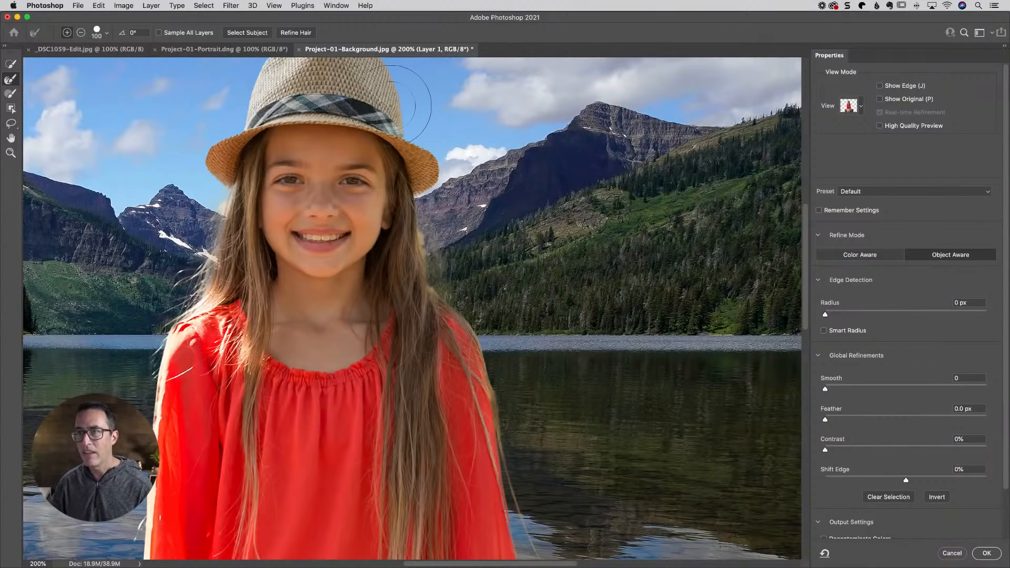
pyautogui.click(295, 34)
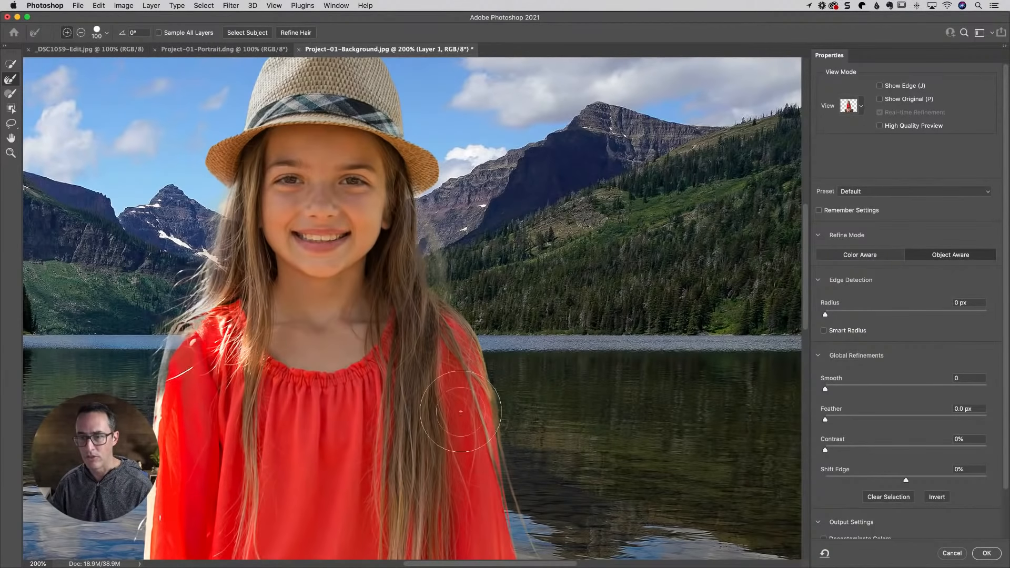
# Brush along the outer edge of the girl's left sleeve down to the cuff with the Refine Edge Brush at sizes 100 and 125
pyautogui.moveTo(383, 438); pyautogui.dragTo(413, 273)
pyautogui.moveTo(434, 355); pyautogui.dragTo(403, 317)
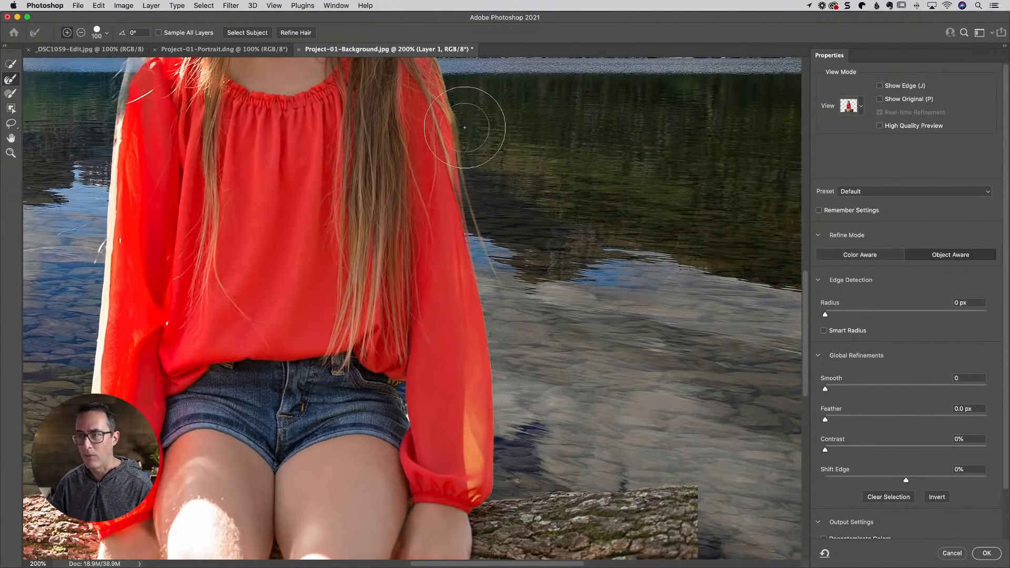
pyautogui.moveTo(470, 124)
pyautogui.mouseDown()
pyautogui.moveTo(491, 317)
pyautogui.moveTo(497, 490)
pyautogui.mouseUp()
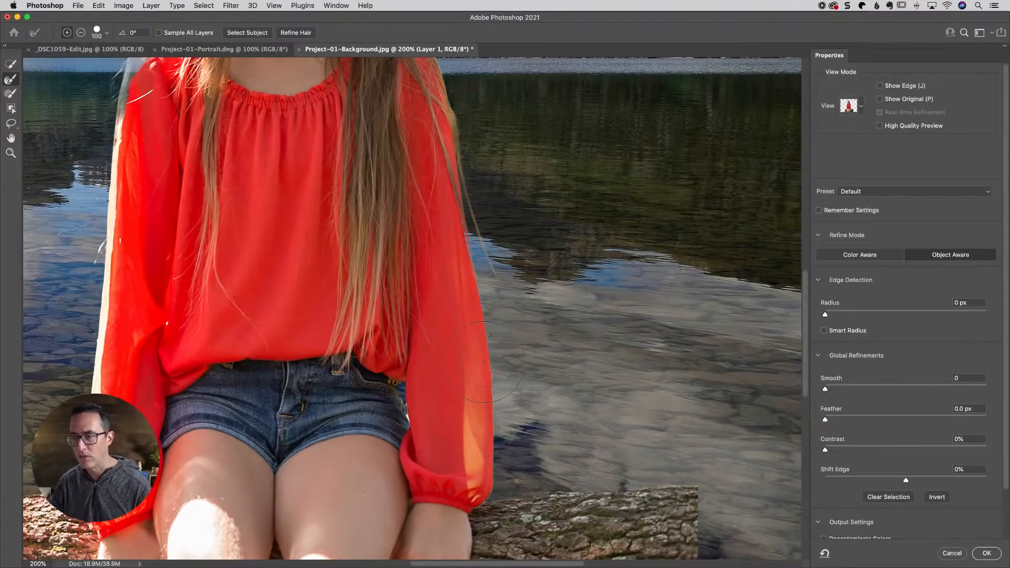
pyautogui.press(']')
pyautogui.click(531, 322)
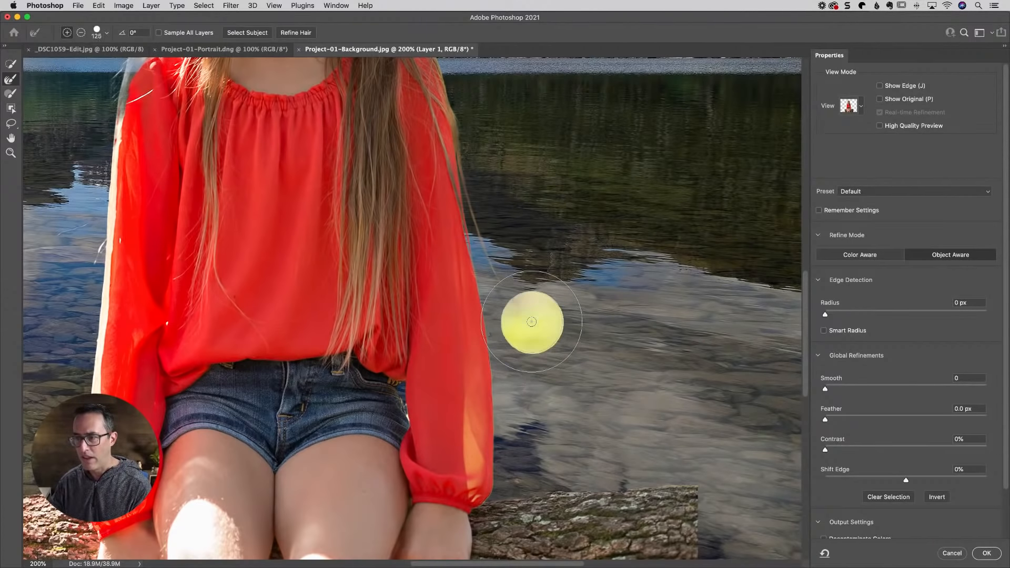
pyautogui.moveTo(531, 322)
pyautogui.mouseDown()
pyautogui.moveTo(505, 364)
pyautogui.moveTo(492, 468)
pyautogui.moveTo(484, 393)
pyautogui.moveTo(477, 409)
pyautogui.moveTo(525, 443)
pyautogui.mouseUp()
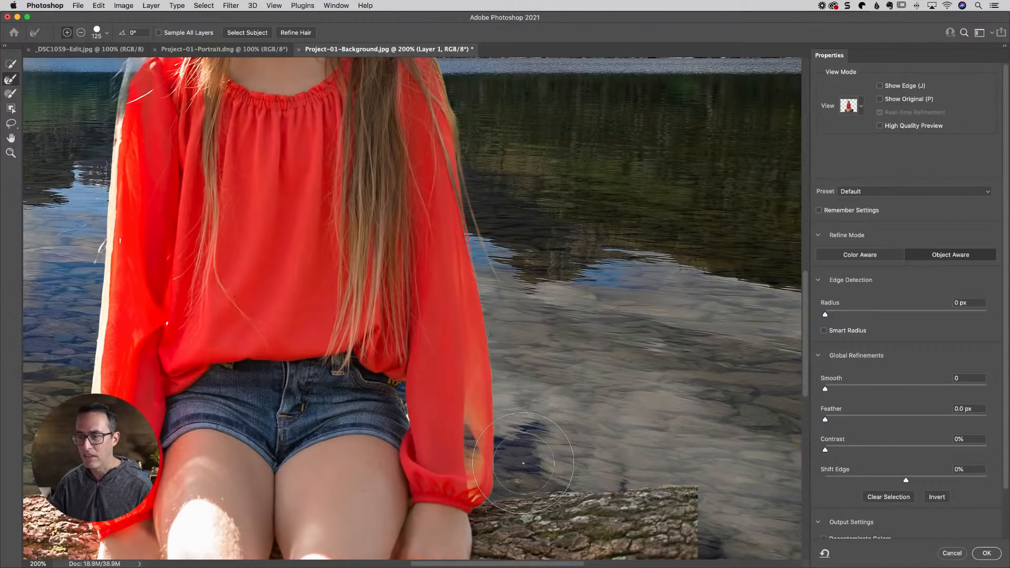
pyautogui.moveTo(494, 337)
pyautogui.mouseDown()
pyautogui.moveTo(494, 421)
pyautogui.moveTo(473, 481)
pyautogui.mouseUp()
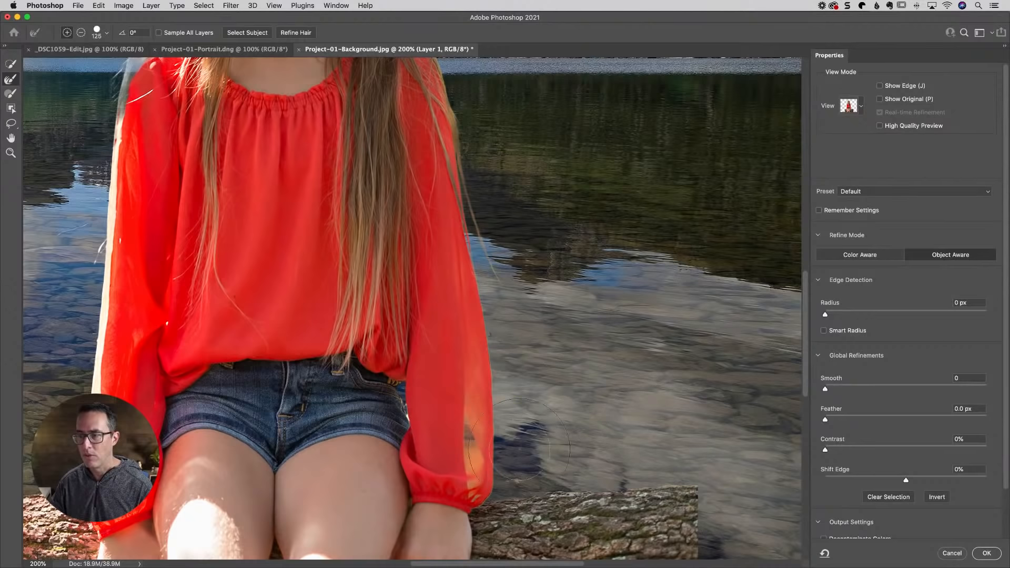
# Brush over the edge of the girl's right shoulder and upper sleeve with the Refine Edge Brush at size 60
pyautogui.moveTo(463, 379); pyautogui.dragTo(720, 307)
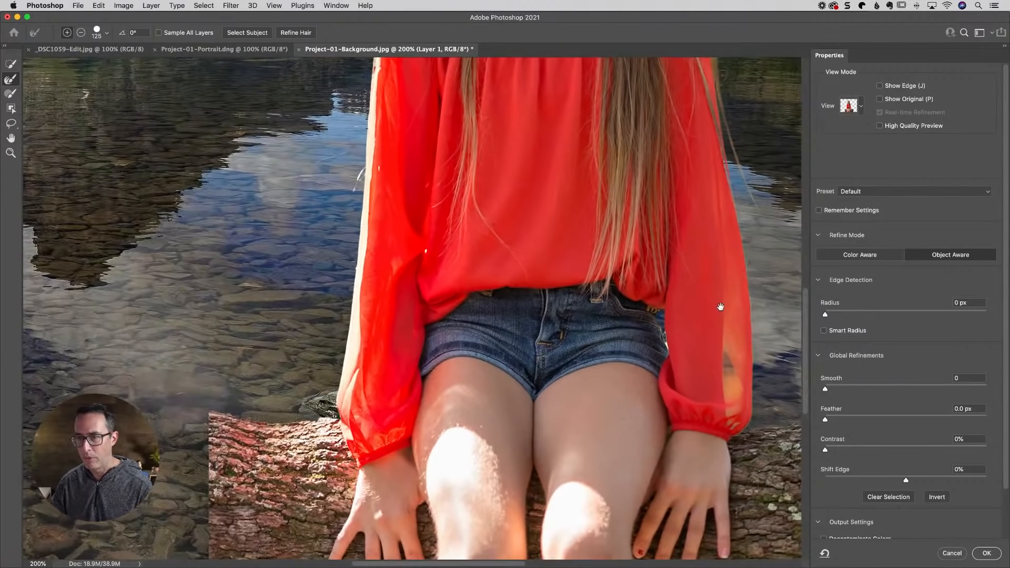
pyautogui.moveTo(451, 331); pyautogui.dragTo(449, 532)
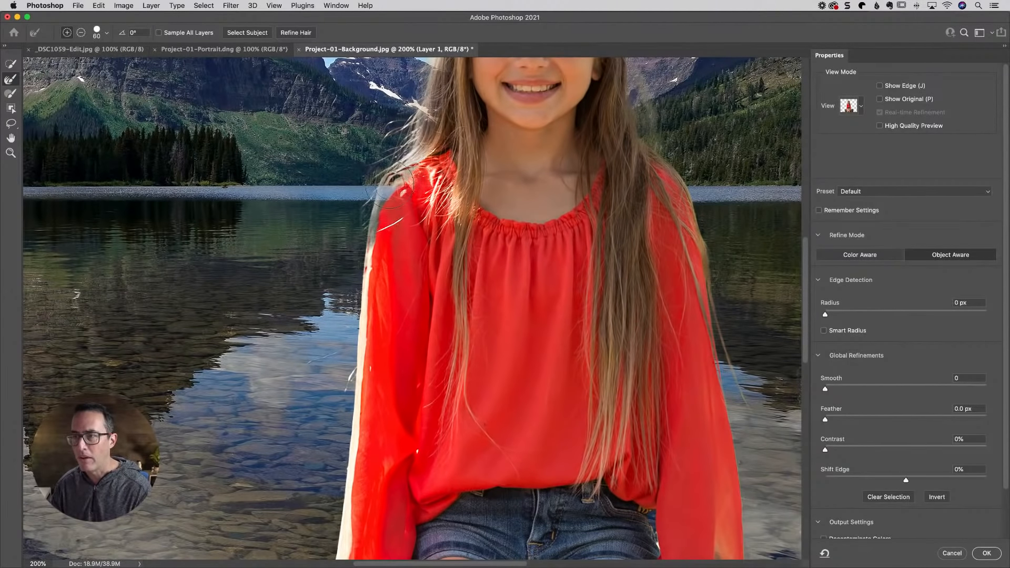
pyautogui.moveTo(389, 184); pyautogui.dragTo(368, 265)
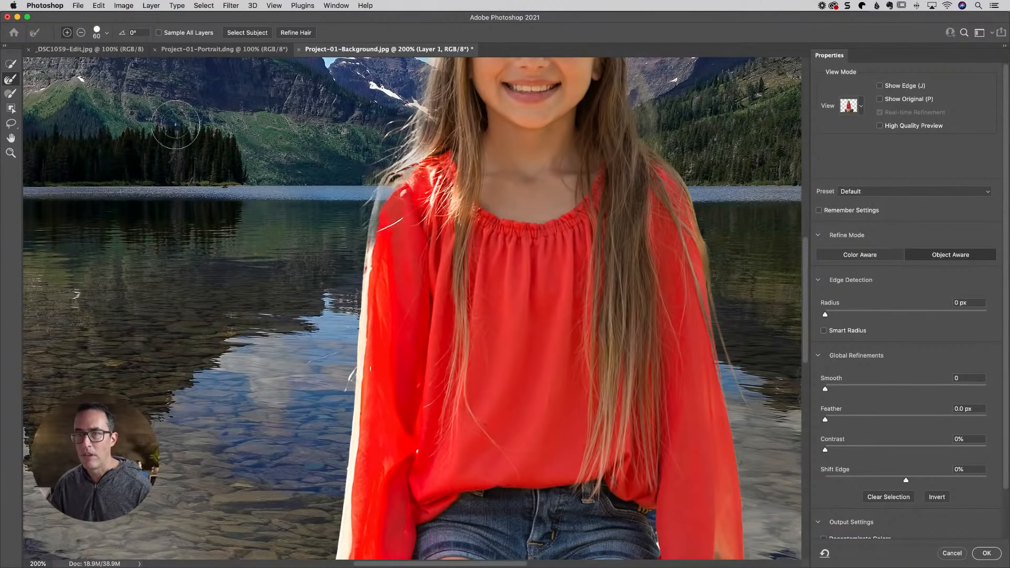
# Set the Refine Edge Brush to subtract mode and clean up the right shoulder and upper sleeve edge at sizes 50 and 60
pyautogui.click(80, 33)
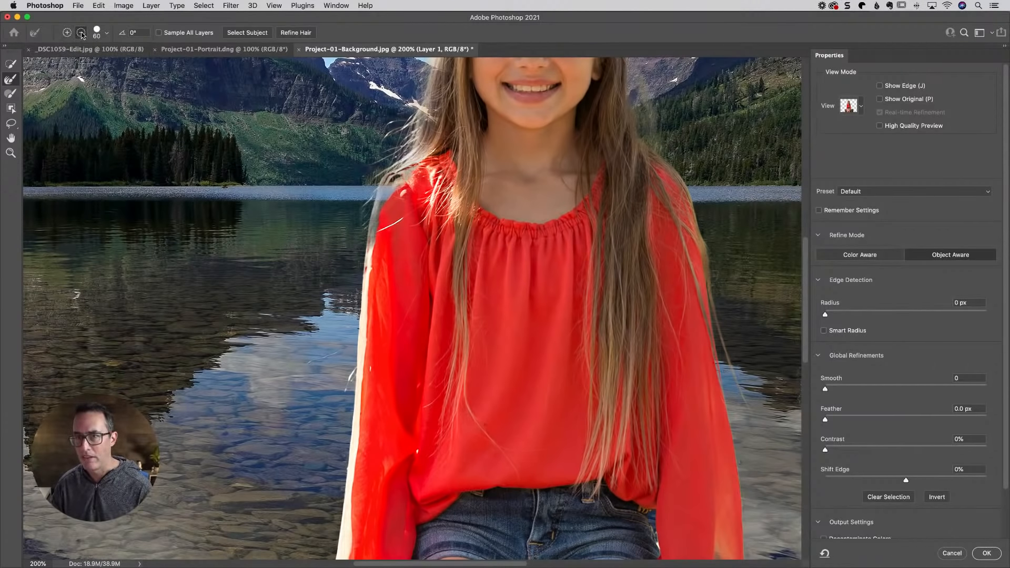
pyautogui.press('[')
pyautogui.press('[')
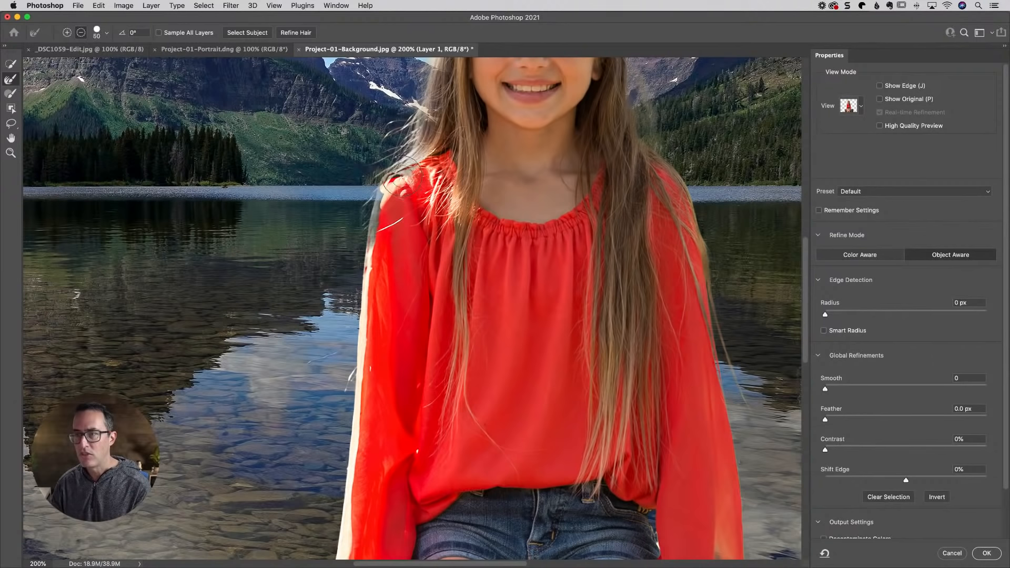
pyautogui.moveTo(402, 176)
pyautogui.mouseDown()
pyautogui.moveTo(371, 217)
pyautogui.moveTo(365, 276)
pyautogui.mouseUp()
pyautogui.press(']')
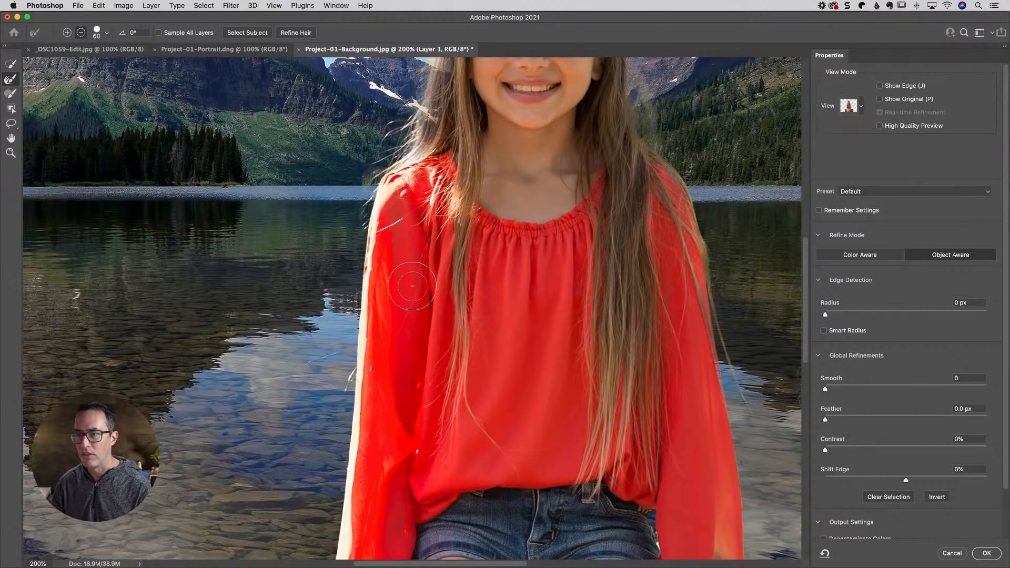
pyautogui.moveTo(398, 179)
pyautogui.mouseDown()
pyautogui.moveTo(369, 219)
pyautogui.moveTo(365, 276)
pyautogui.mouseUp()
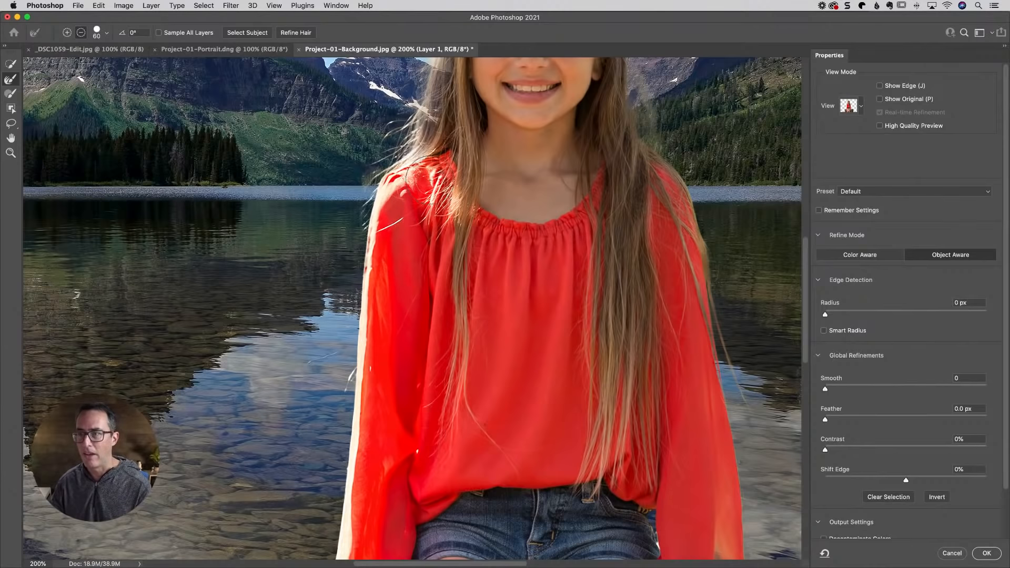
# Subtract refinement along the hair on the girl's right side, from the hat brim to the shoulder, with brush sizes between 35 and 60
pyautogui.moveTo(430, 179); pyautogui.dragTo(334, 344)
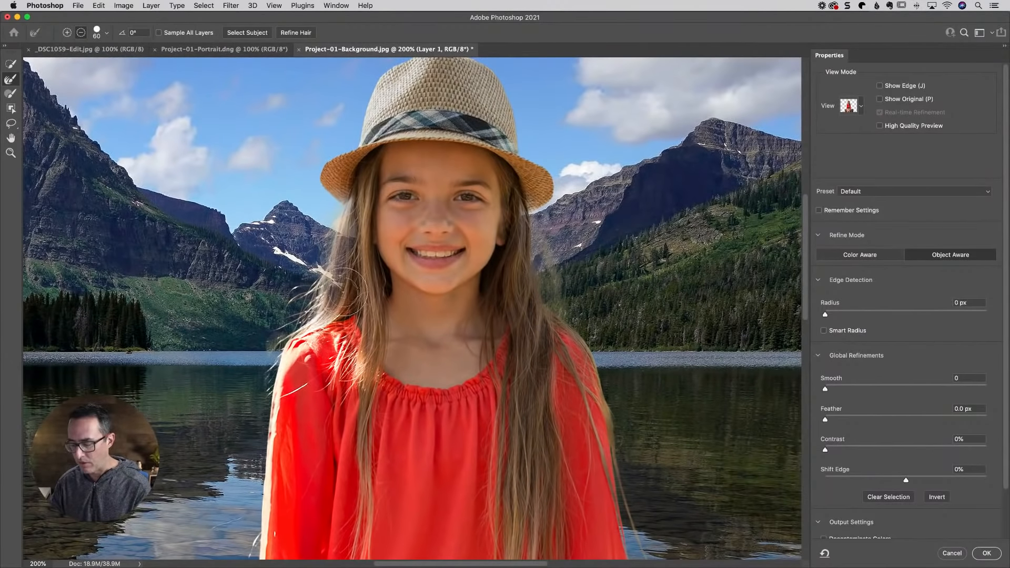
pyautogui.press('[')
pyautogui.press('[')
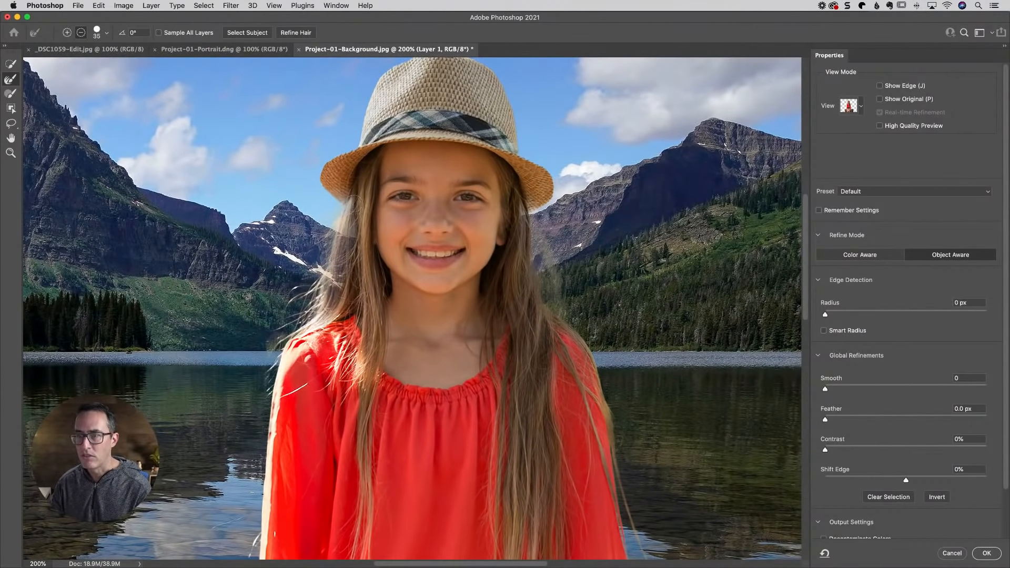
pyautogui.moveTo(355, 202); pyautogui.dragTo(347, 272)
pyautogui.moveTo(339, 227); pyautogui.dragTo(326, 309)
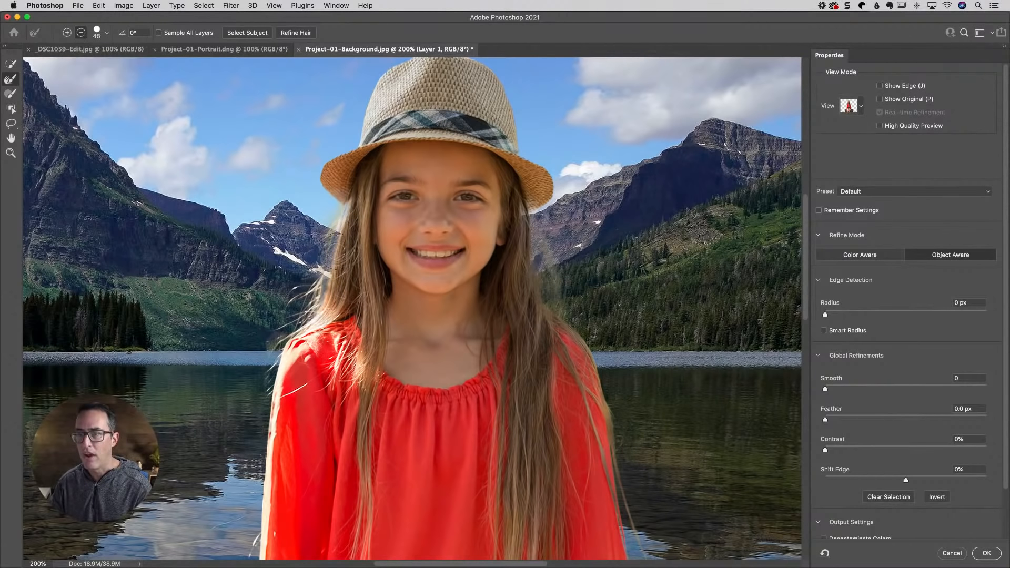
pyautogui.press(']')
pyautogui.press(']')
pyautogui.moveTo(331, 211)
pyautogui.mouseDown()
pyautogui.moveTo(334, 239)
pyautogui.moveTo(307, 322)
pyautogui.mouseUp()
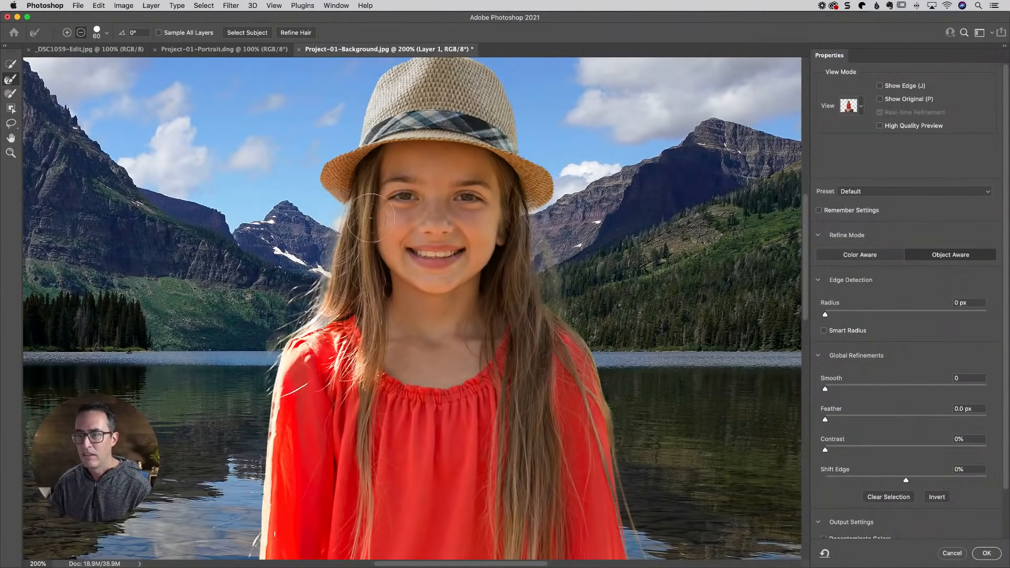
pyautogui.moveTo(342, 211)
pyautogui.mouseDown()
pyautogui.moveTo(320, 302)
pyautogui.moveTo(293, 320)
pyautogui.mouseUp()
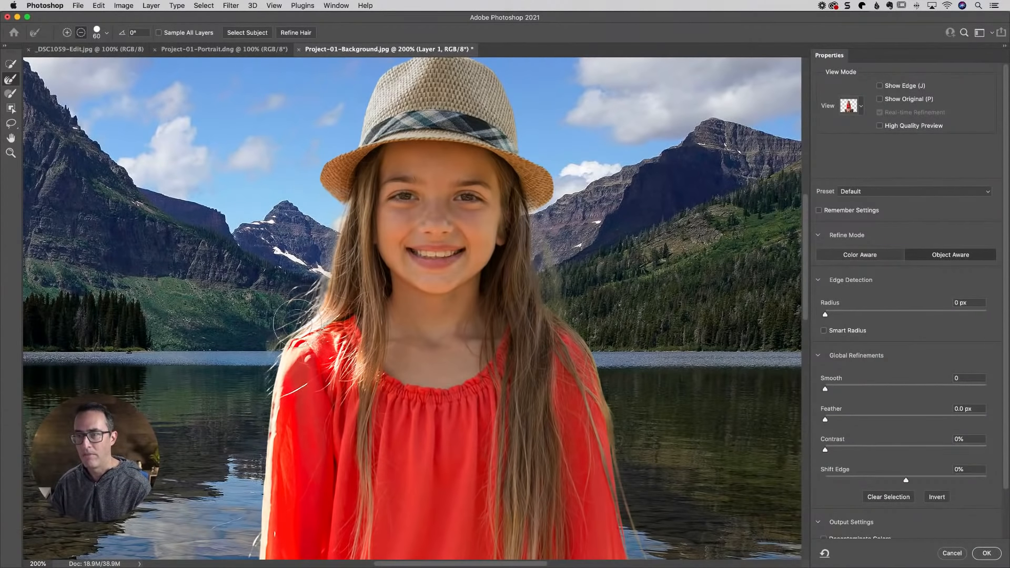
pyautogui.press('[')
pyautogui.press('[')
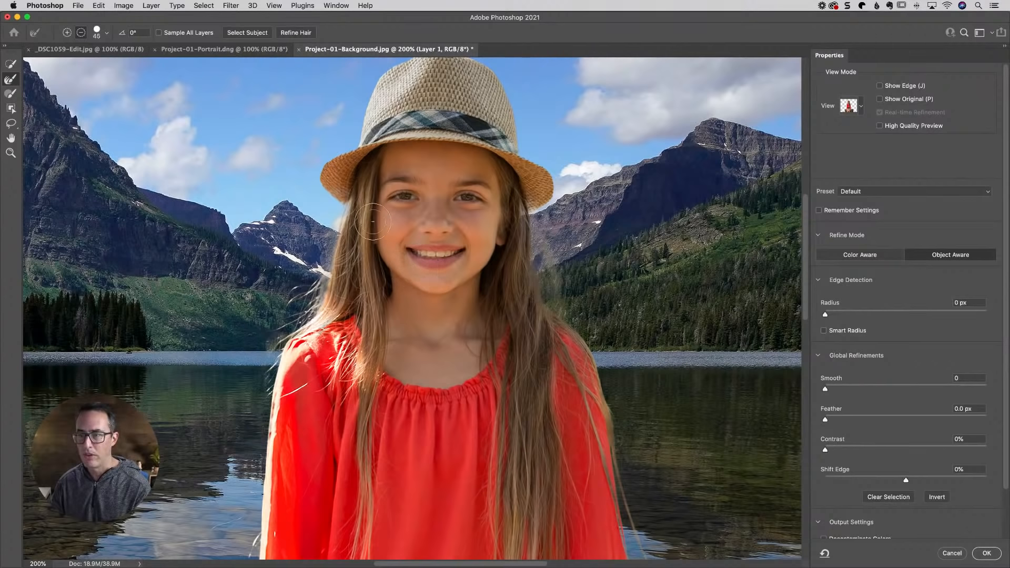
pyautogui.press('[')
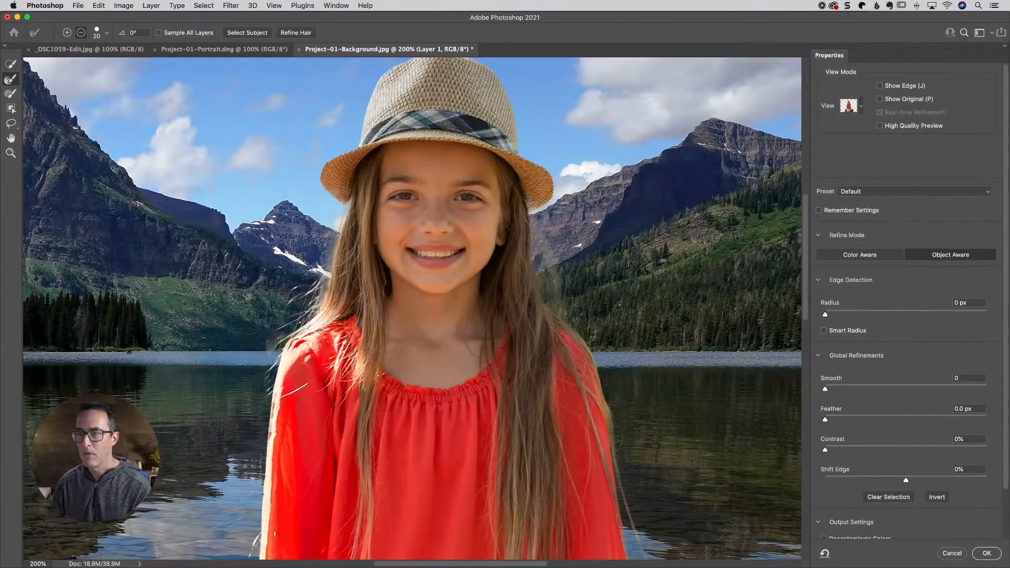
# Accept the refined selection and add it as a layer mask to Layer 1
pyautogui.press('super+minus')
pyautogui.press('super+minus')
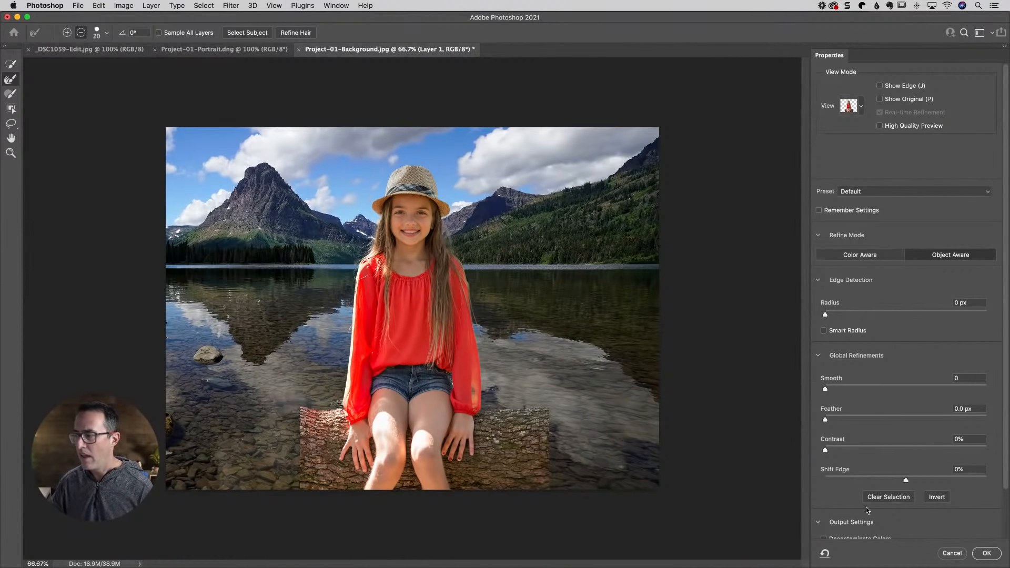
pyautogui.click(986, 553)
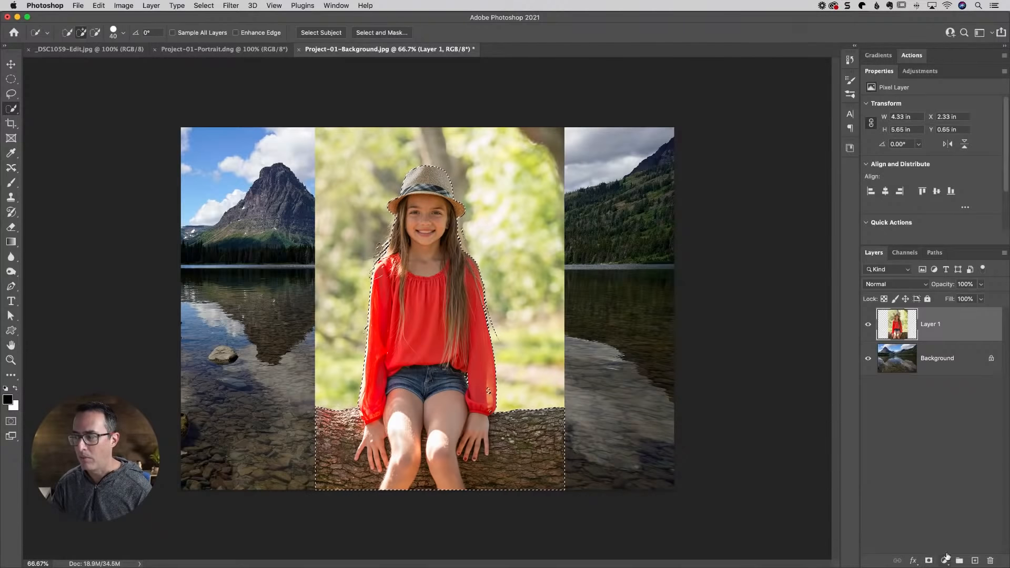
pyautogui.click(929, 562)
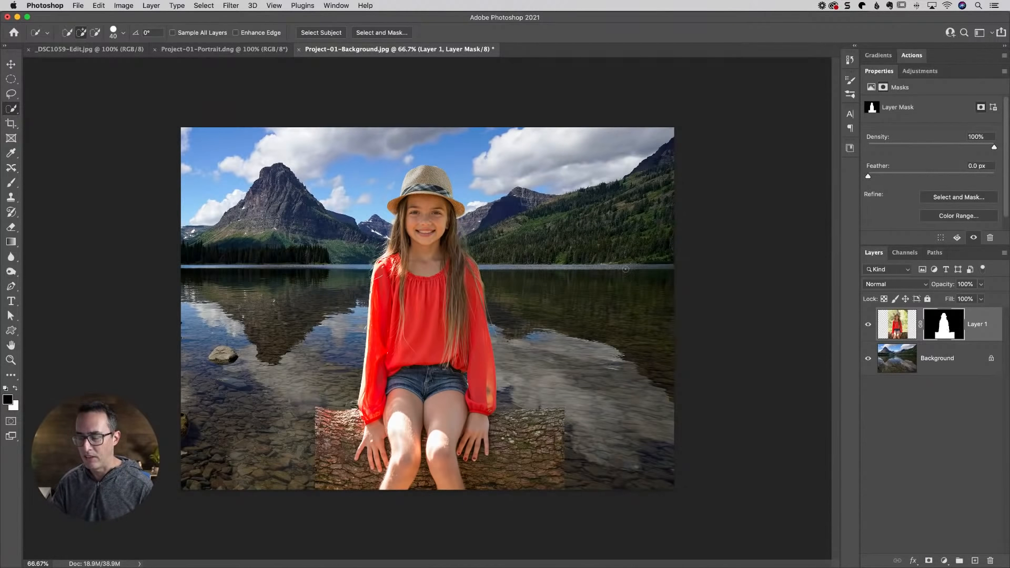
# Examine the masked edges around the girl's hair and hat at 200% zoom
pyautogui.press('super+equal')
pyautogui.press('super+equal')
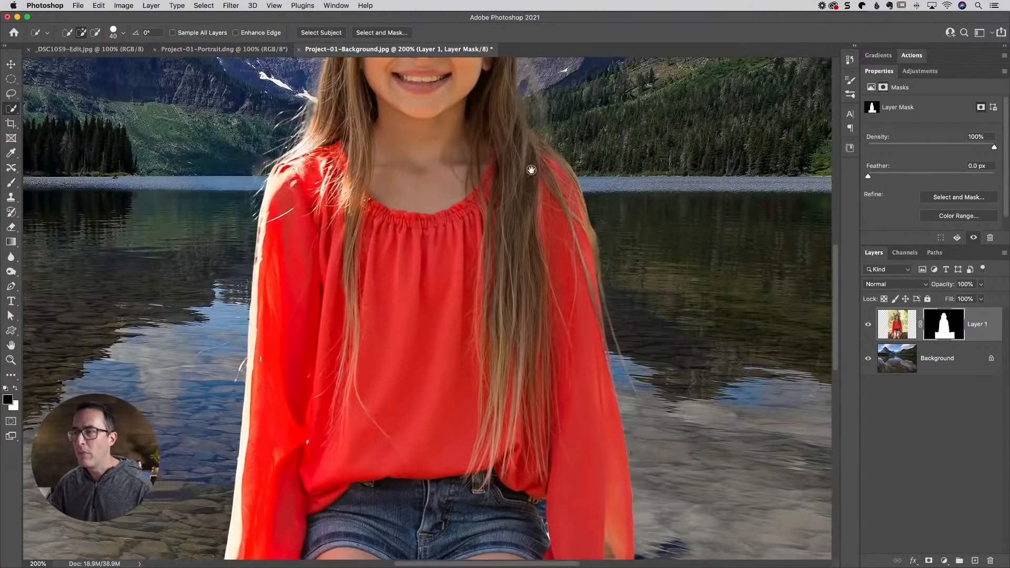
pyautogui.moveTo(530, 167); pyautogui.dragTo(486, 371)
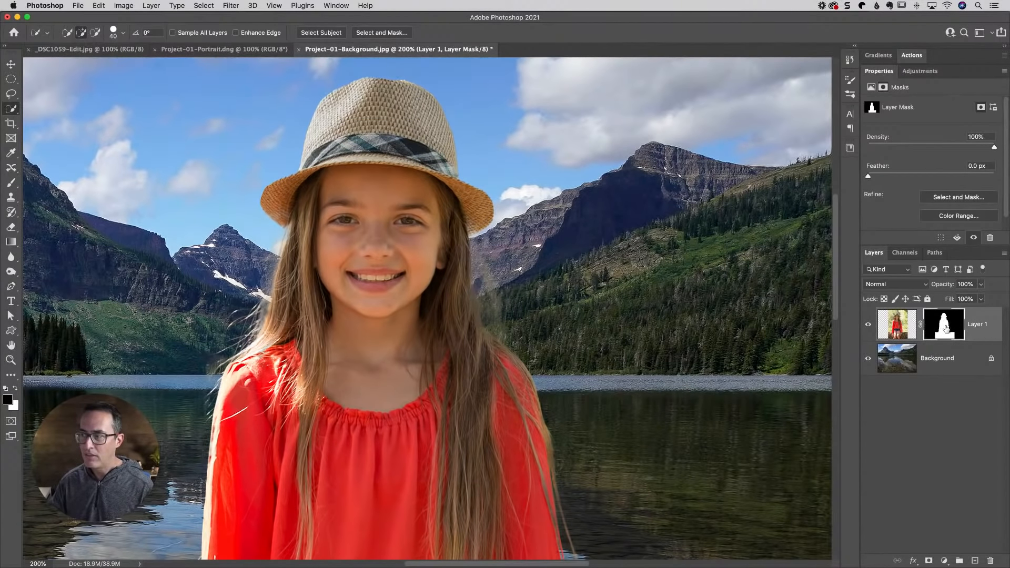
# Switch to the Brush tool for Layer 1's mask and set its flow to 20%
pyautogui.press('b')
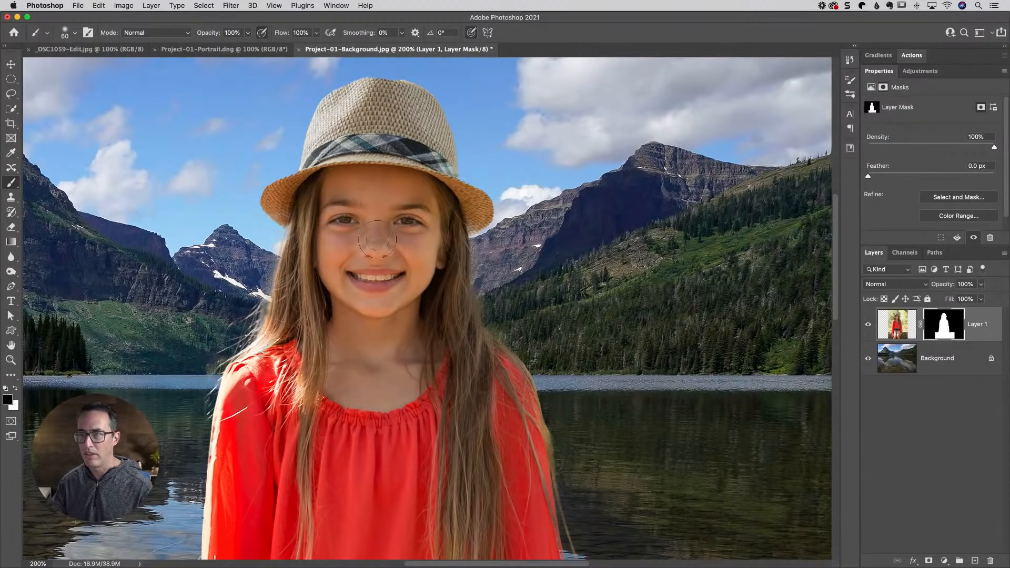
pyautogui.press('super+minus')
pyautogui.press('super+minus')
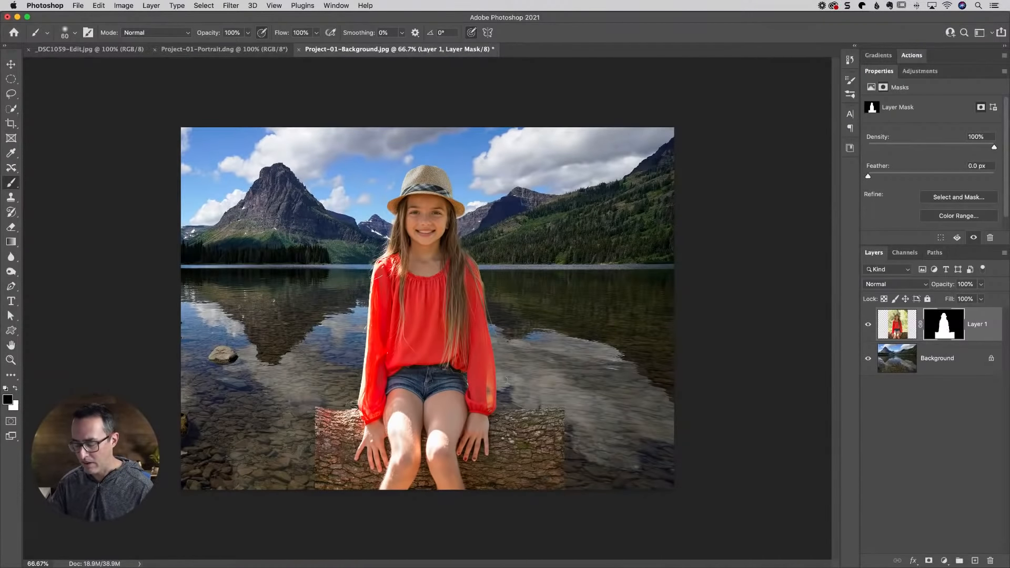
pyautogui.press('super+plus')
pyautogui.press('super+plus')
pyautogui.moveTo(507, 383); pyautogui.dragTo(442, 215)
pyautogui.press(']')
pyautogui.press(']')
pyautogui.press(']')
pyautogui.press(']')
pyautogui.press(']')
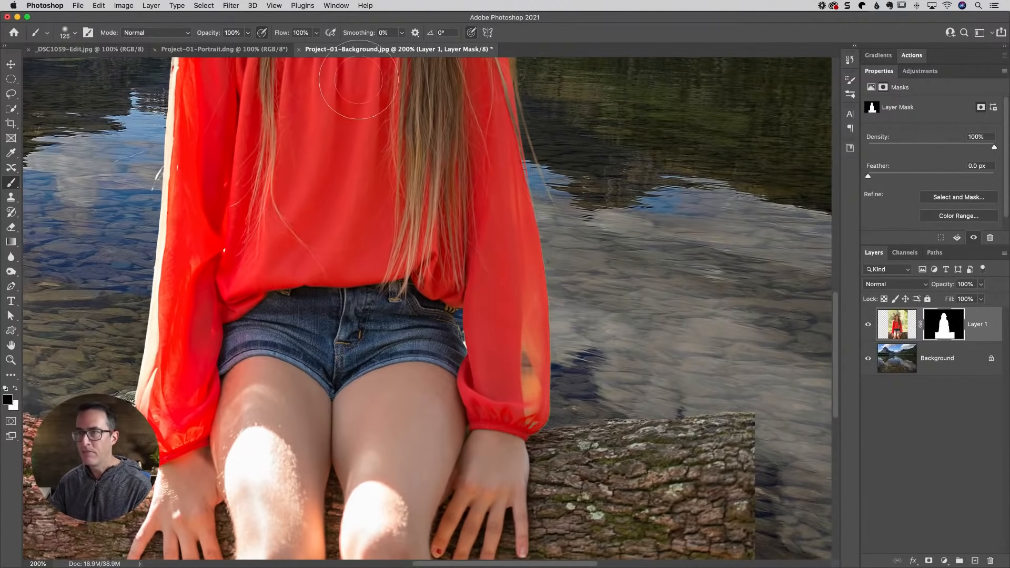
pyautogui.moveTo(284, 32); pyautogui.dragTo(239, 37)
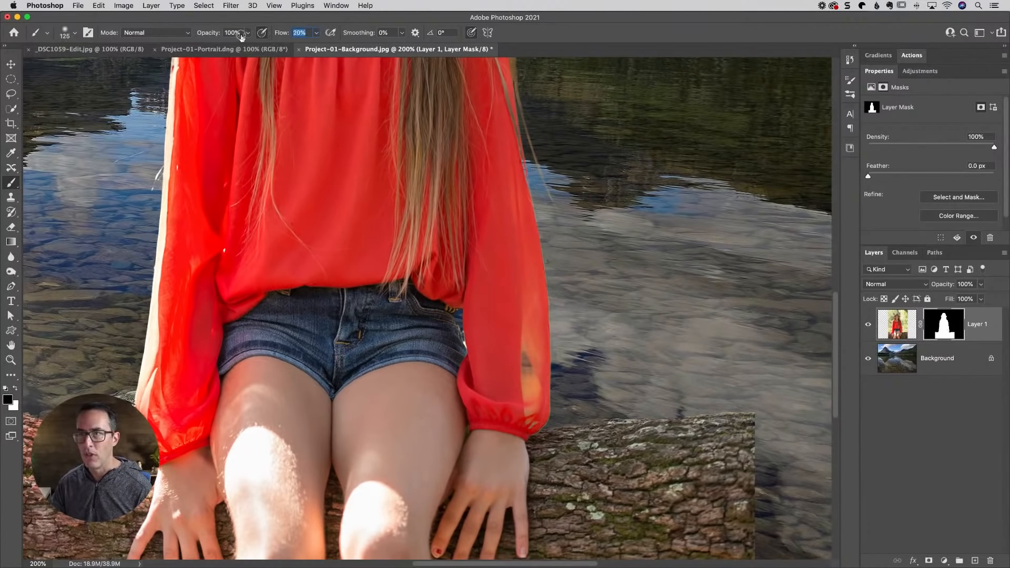
# Try to fade the yellowish patch on the sleeve above the cuff with a size 90 black brush, and undo the stroke
pyautogui.press('[')
pyautogui.press('[')
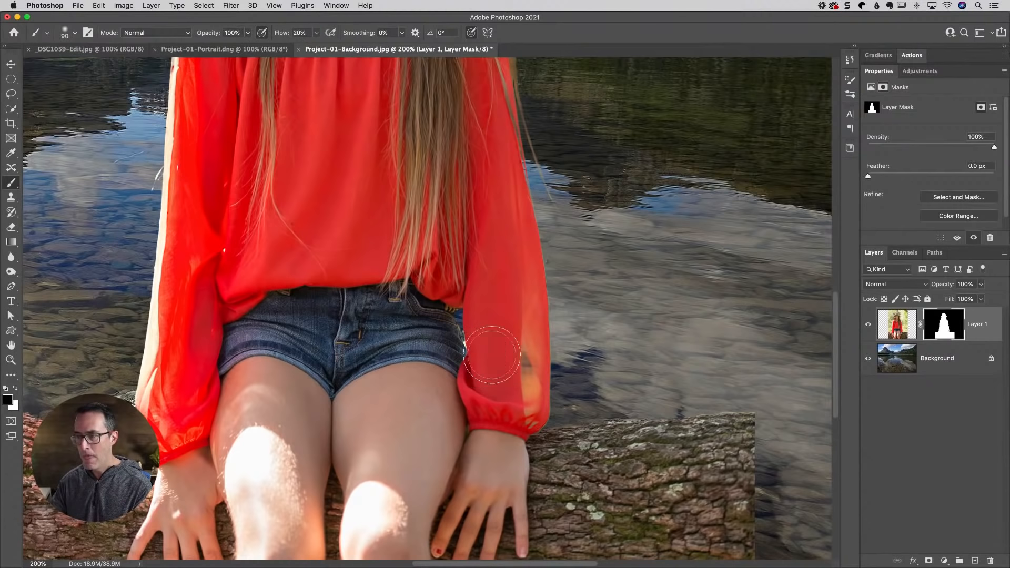
pyautogui.moveTo(522, 326)
pyautogui.mouseDown()
pyautogui.moveTo(525, 403)
pyautogui.moveTo(534, 355)
pyautogui.mouseUp()
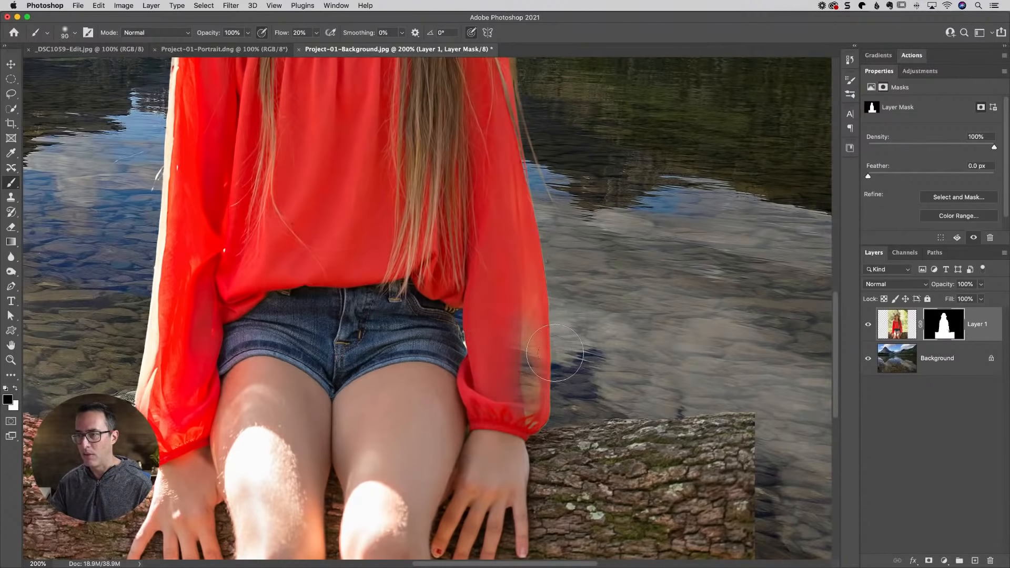
pyautogui.press('super+z')
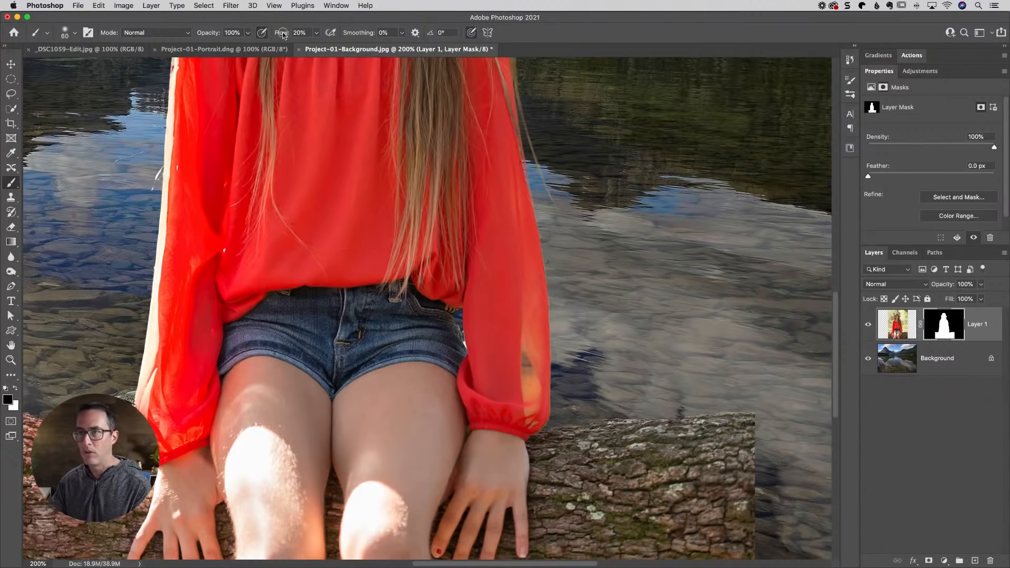
# Paint black on the mask at 11% flow and size 60 along the sleeve's yellowish strip to the cuff, and check the mask overlay
pyautogui.moveTo(531, 285); pyautogui.dragTo(535, 414)
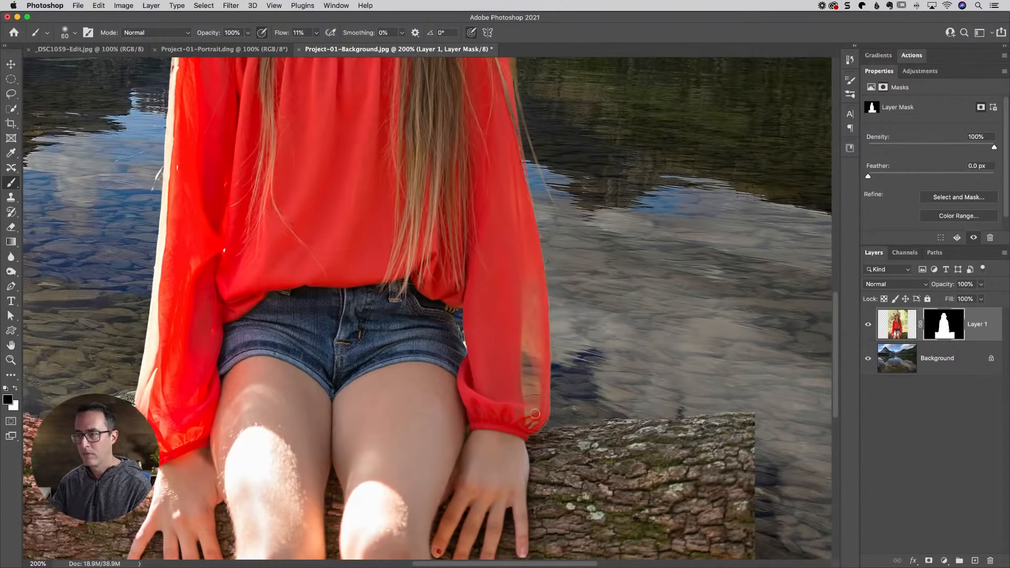
pyautogui.press('x')
pyautogui.press('\\')
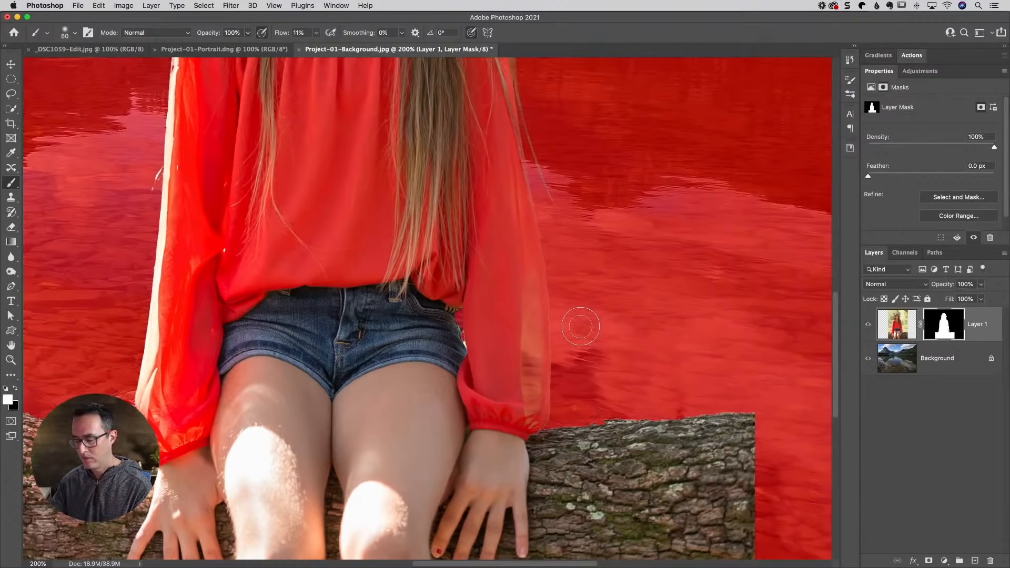
pyautogui.press('\\')
pyautogui.press('x')
pyautogui.press('\\')
pyautogui.press('\\')
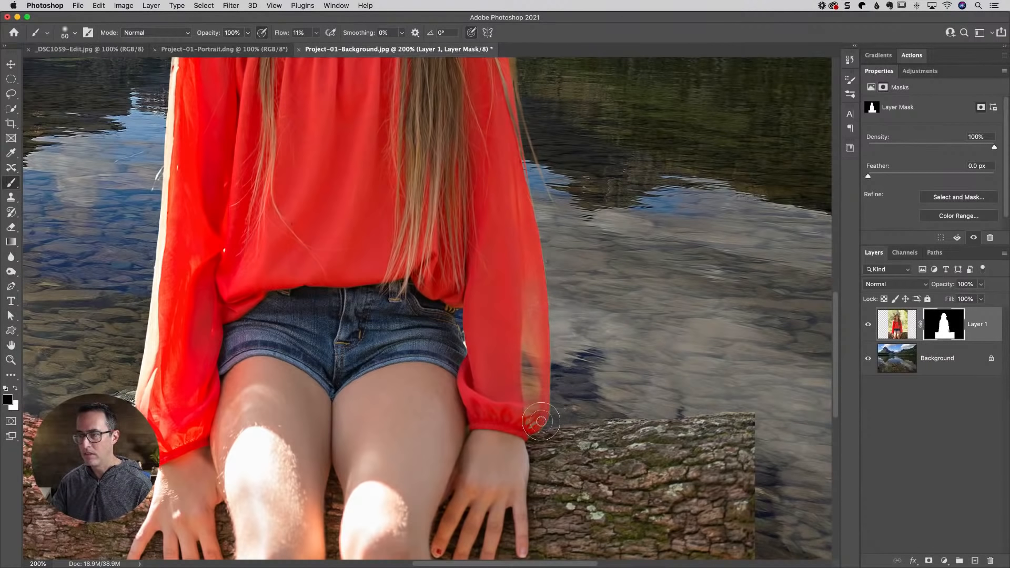
# Select Layer 1's image instead of its mask and move the girl and log slightly to the left
pyautogui.press('super+minus')
pyautogui.press('super+minus')
pyautogui.press('super+minus')
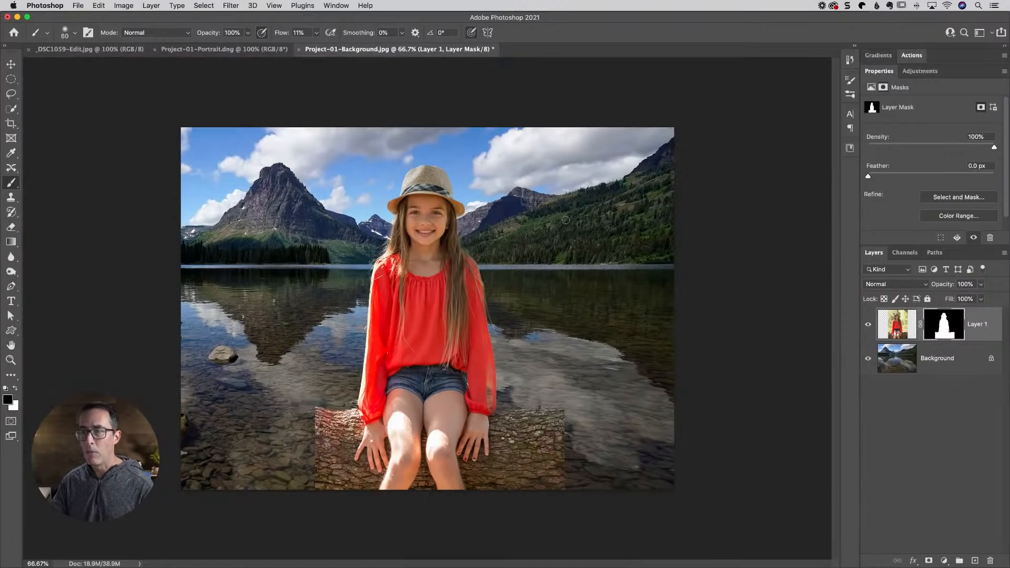
pyautogui.click(884, 323)
pyautogui.press('v')
pyautogui.moveTo(416, 274)
pyautogui.mouseDown()
pyautogui.moveTo(281, 276)
pyautogui.moveTo(537, 281)
pyautogui.moveTo(395, 281)
pyautogui.moveTo(421, 279)
pyautogui.mouseUp()
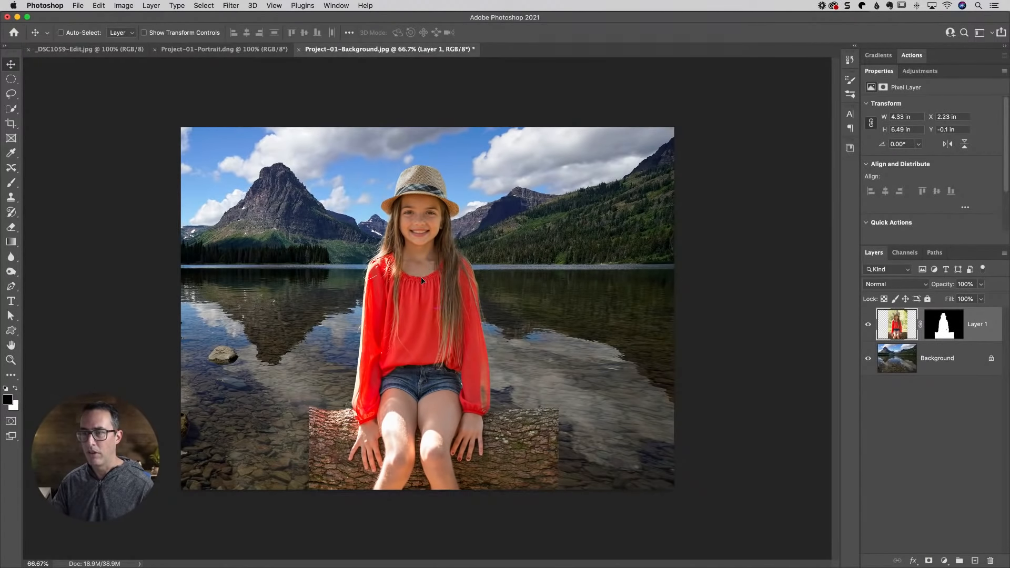
# Crop both sides of the image to a portrait format around the girl, cutting off the log's ends
pyautogui.press('c')
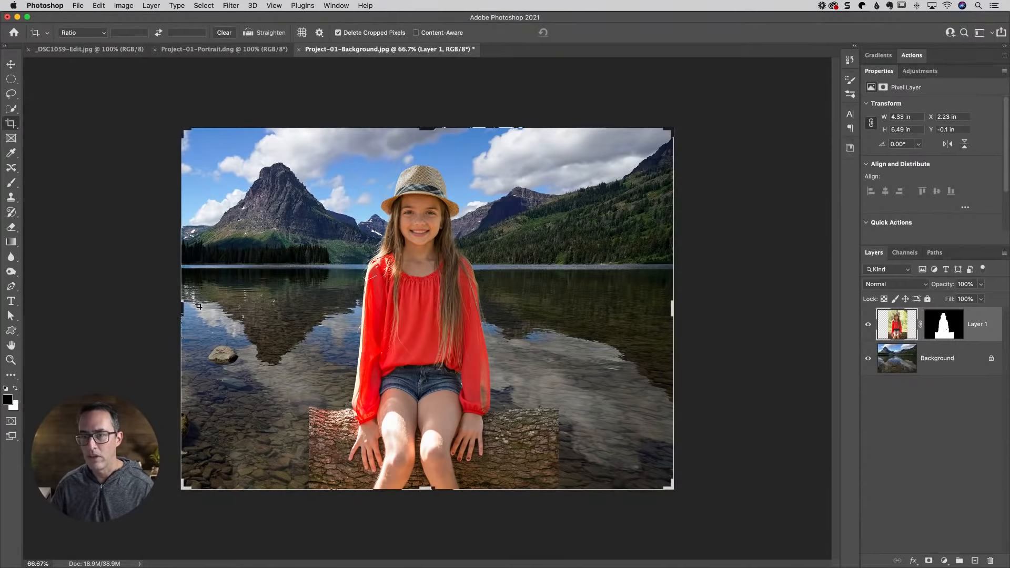
pyautogui.moveTo(188, 311); pyautogui.dragTo(246, 305)
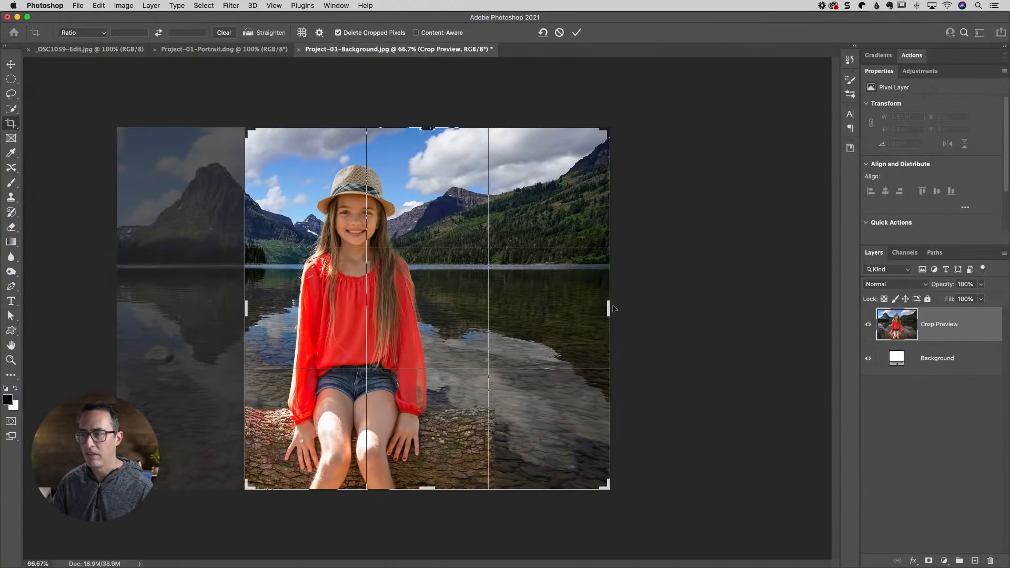
pyautogui.moveTo(612, 309); pyautogui.dragTo(551, 307)
pyautogui.press('Return')
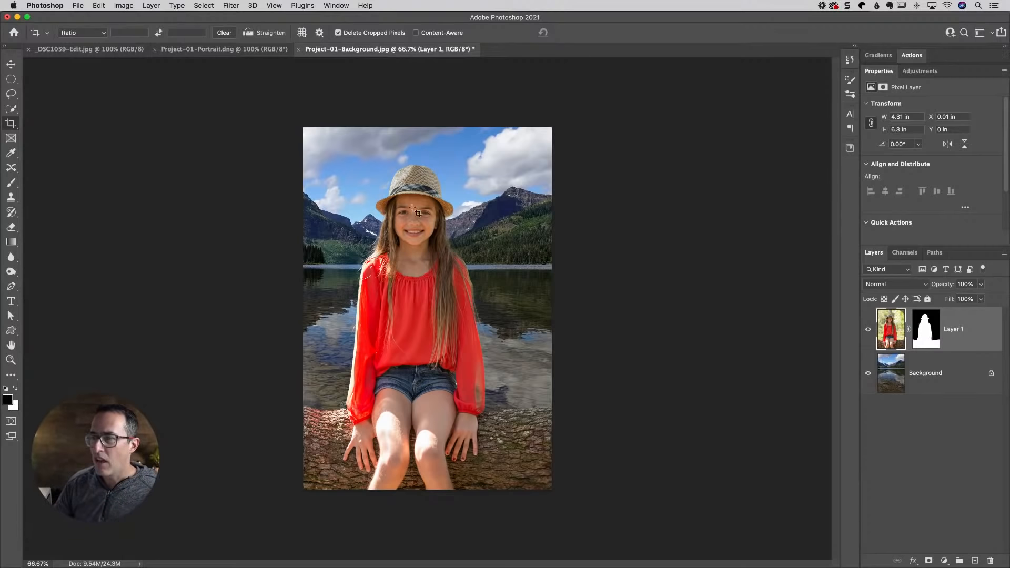
# Add a Photo Filter adjustment with Warming Filter (85) directly above the Background layer and set its density to 39%
pyautogui.press('v')
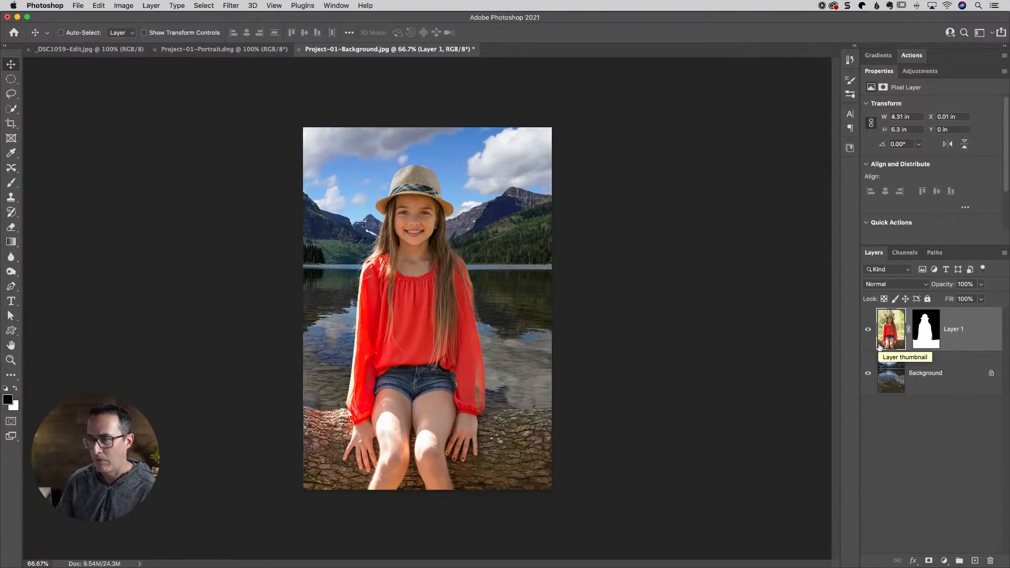
pyautogui.click(928, 370)
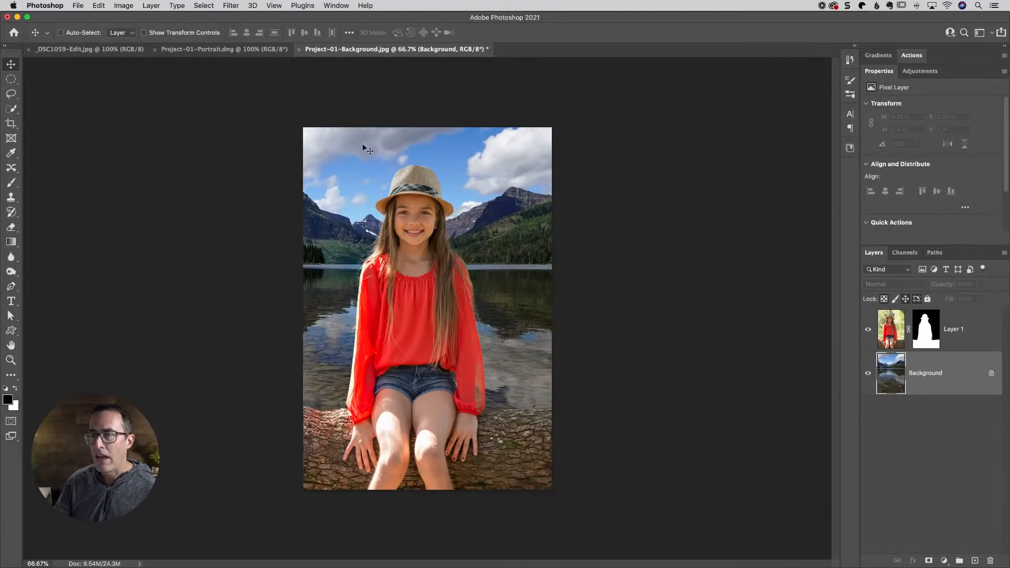
pyautogui.click(916, 71)
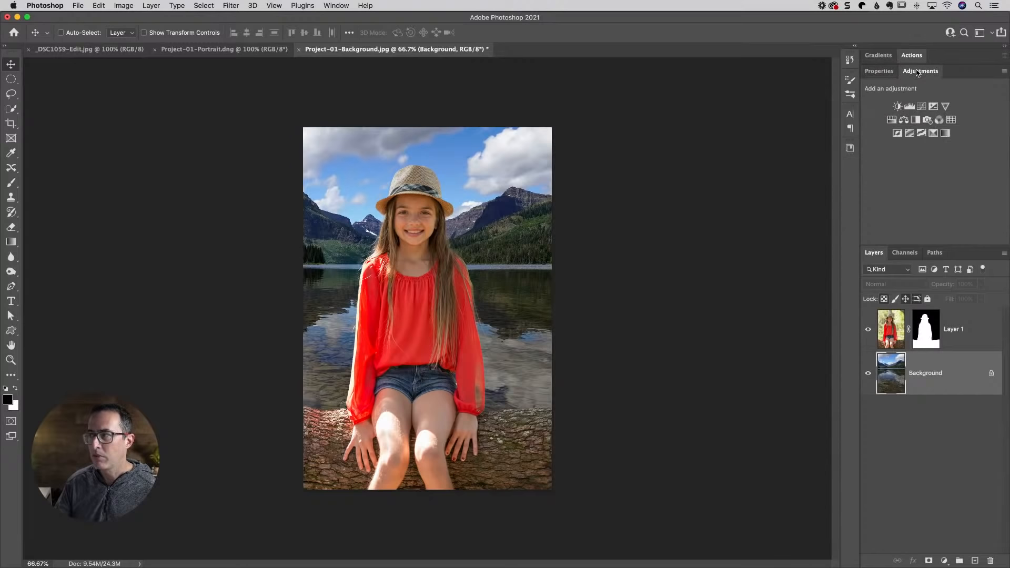
pyautogui.click(928, 123)
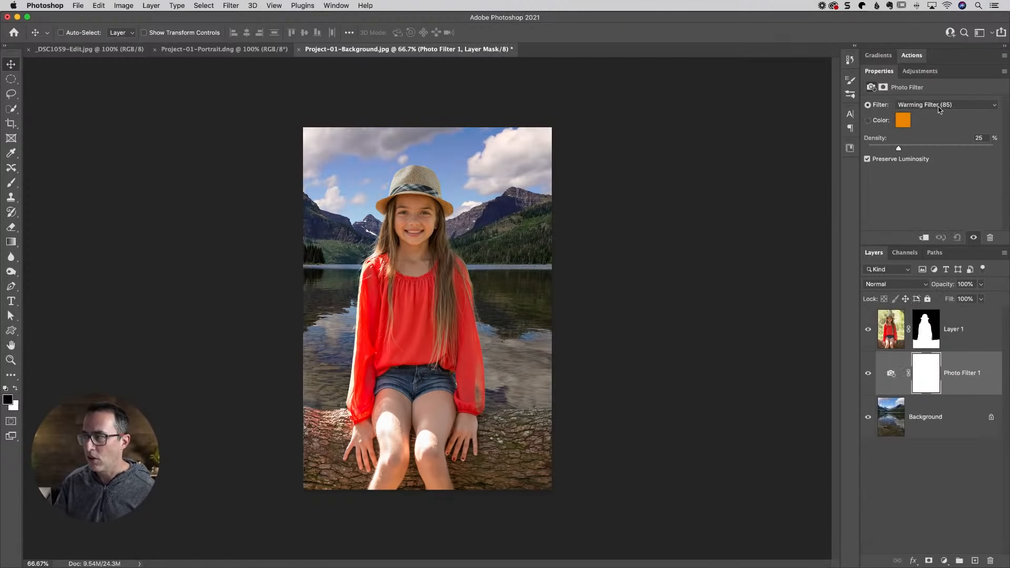
pyautogui.moveTo(898, 147)
pyautogui.mouseDown()
pyautogui.moveTo(953, 148)
pyautogui.moveTo(894, 149)
pyautogui.moveTo(916, 149)
pyautogui.mouseUp()
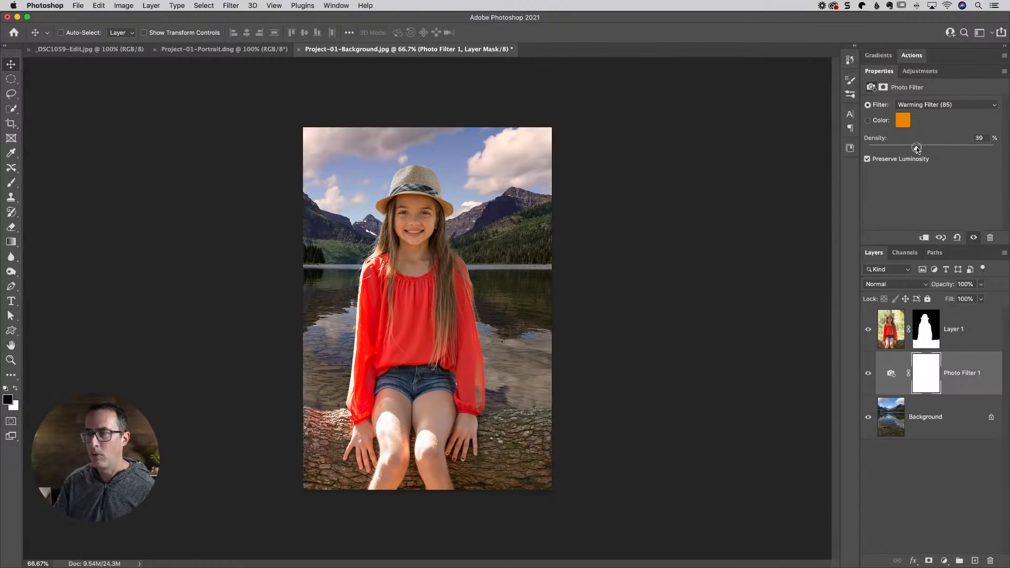
# Compare the background with and without the Photo Filter, and review the available filter presets
pyautogui.click(868, 374)
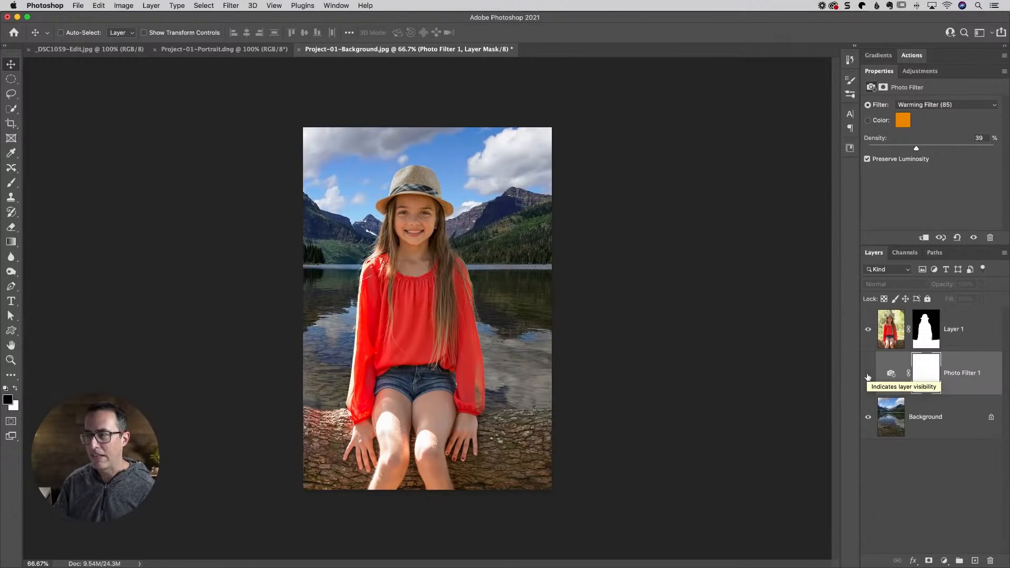
pyautogui.click(868, 375)
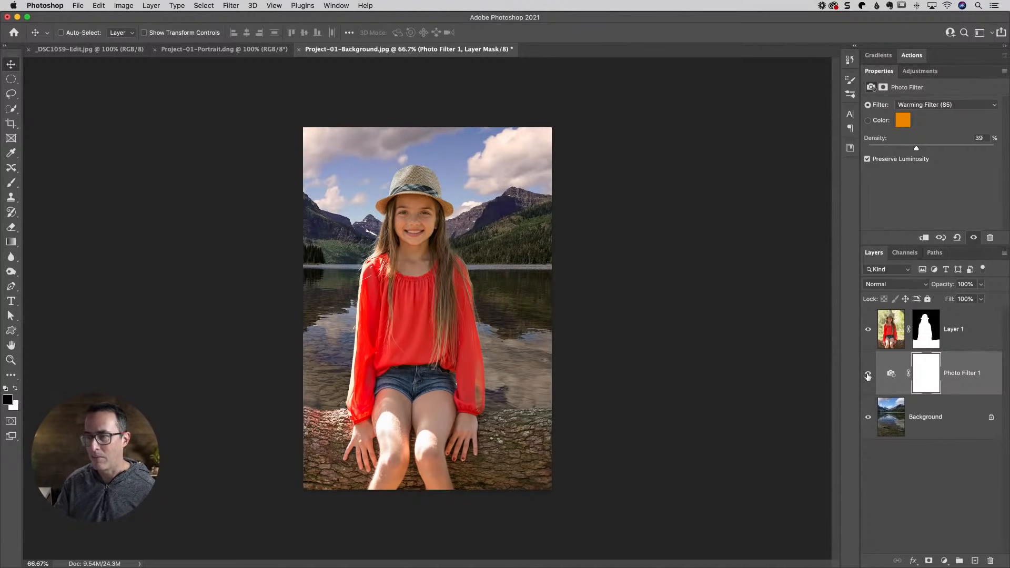
pyautogui.click(868, 375)
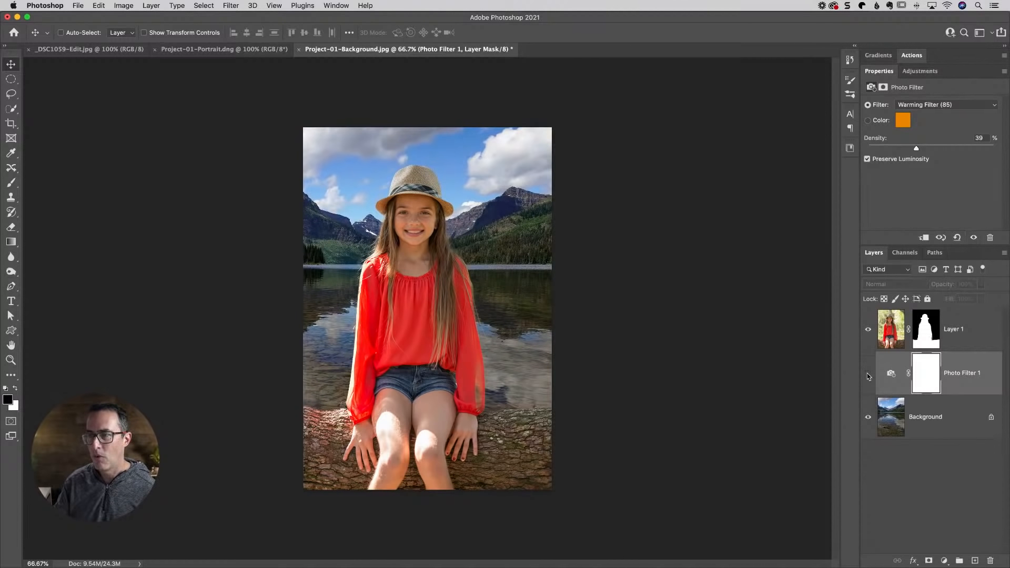
pyautogui.click(868, 375)
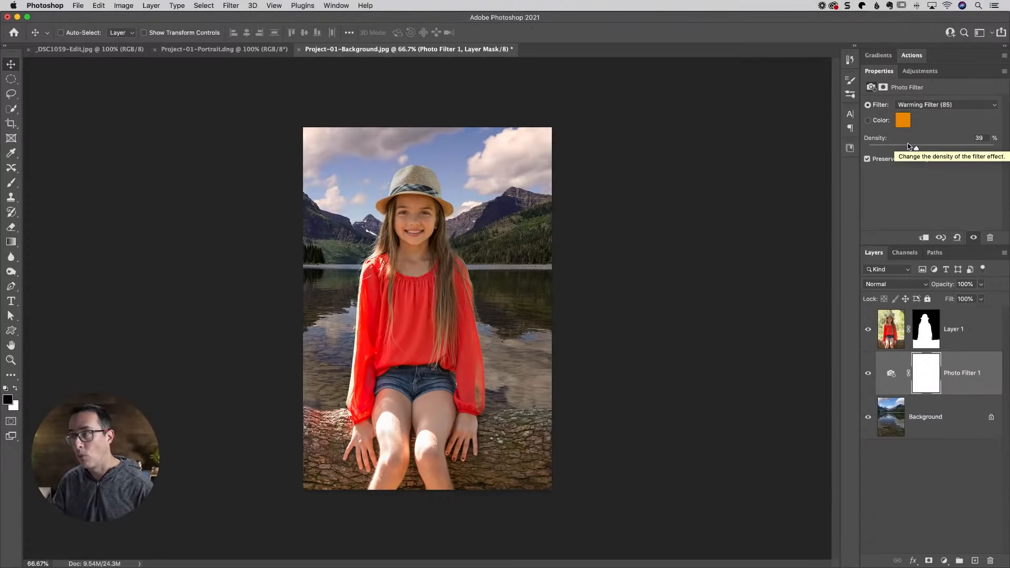
pyautogui.click(918, 105)
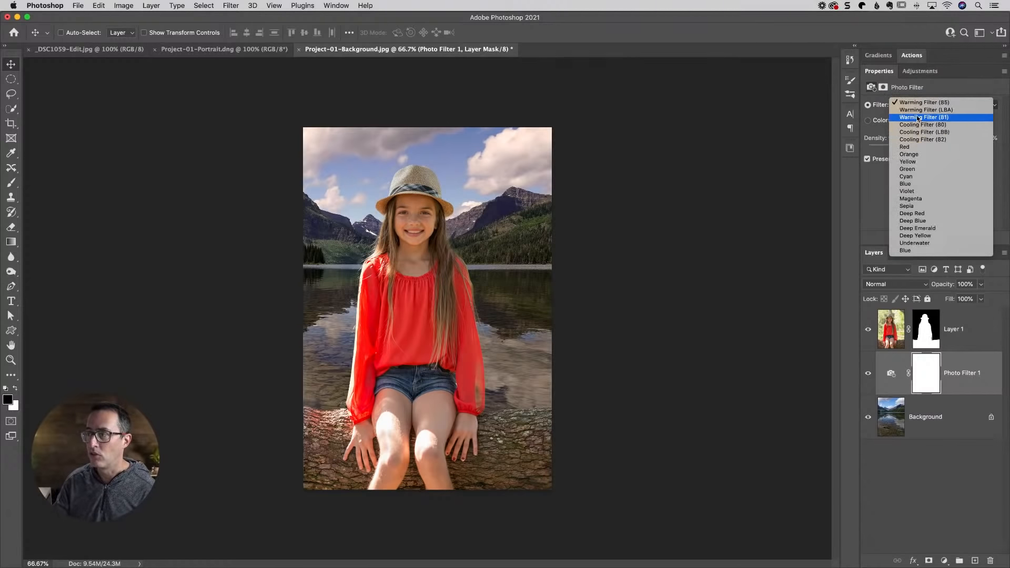
pyautogui.click(870, 203)
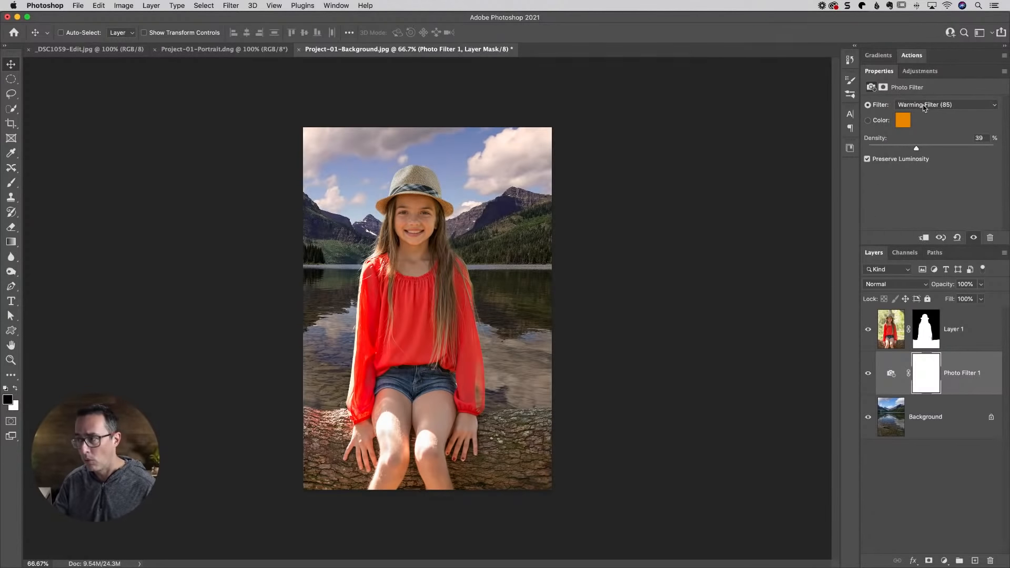
pyautogui.click(925, 105)
pyautogui.click(869, 190)
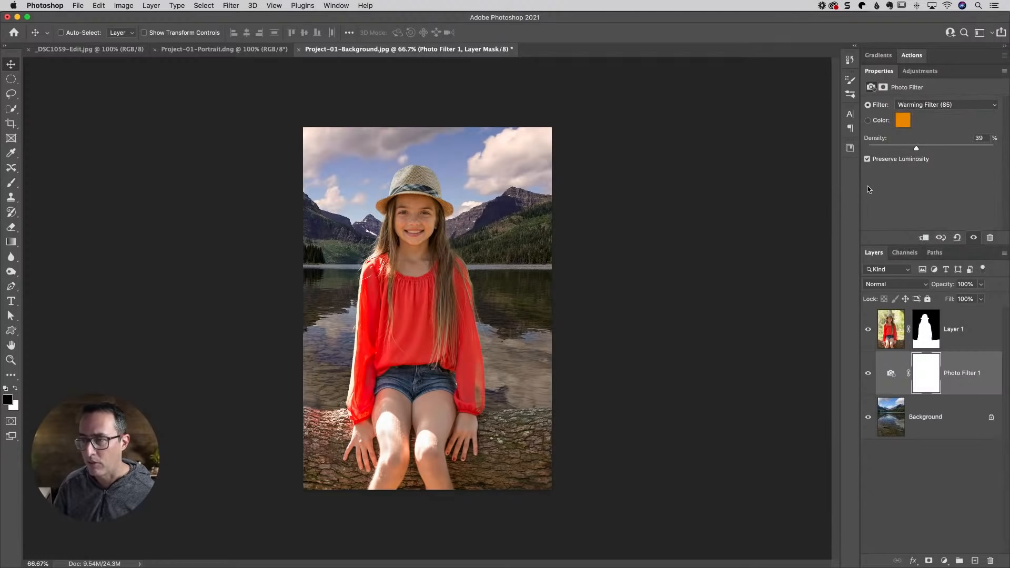
# Set the Photo Filter's density to 35% and check the warmed background with Layer 1 hidden and shown
pyautogui.moveTo(916, 148)
pyautogui.mouseDown()
pyautogui.moveTo(902, 148)
pyautogui.moveTo(912, 149)
pyautogui.mouseUp()
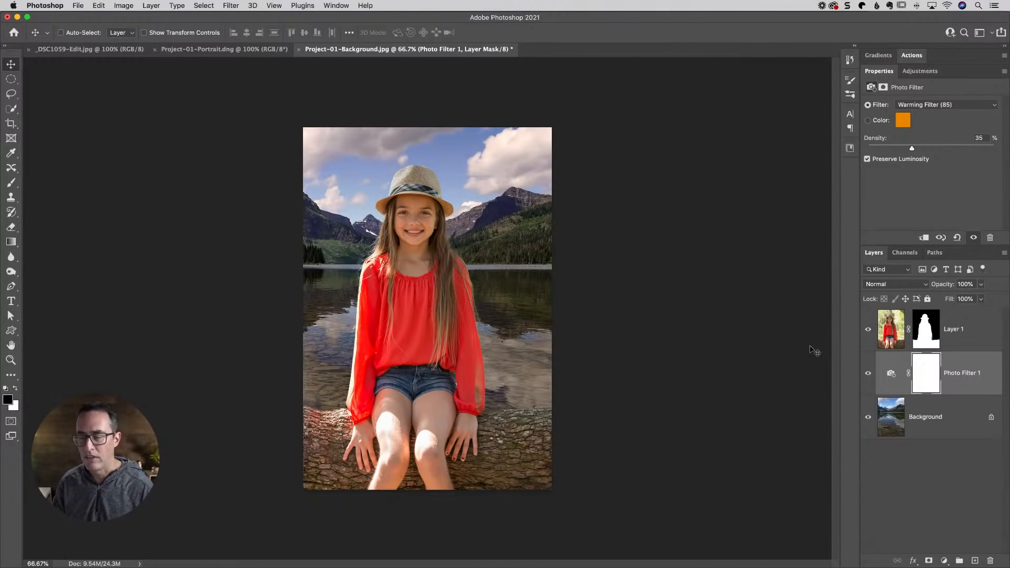
pyautogui.click(868, 329)
pyautogui.click(868, 329)
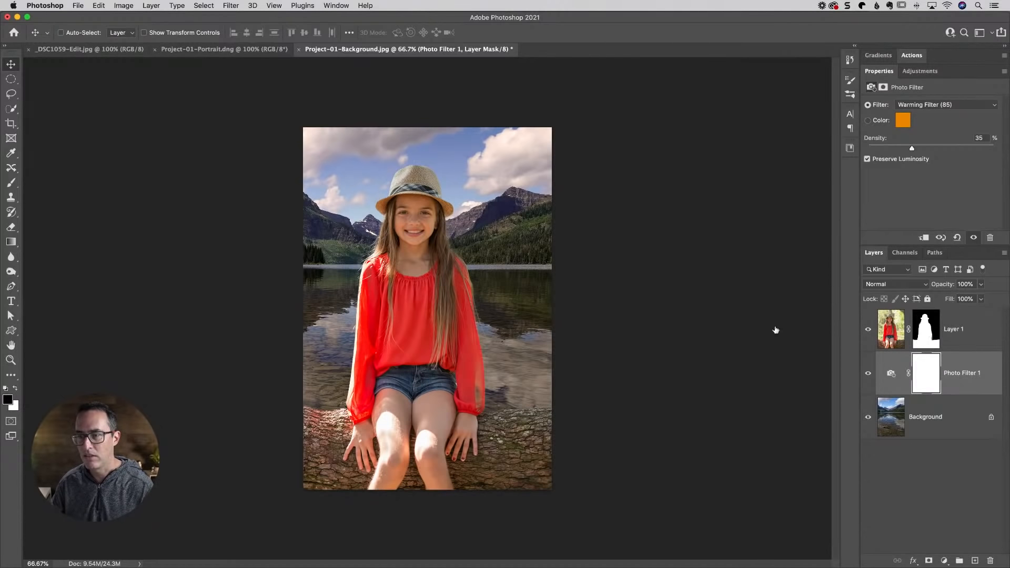